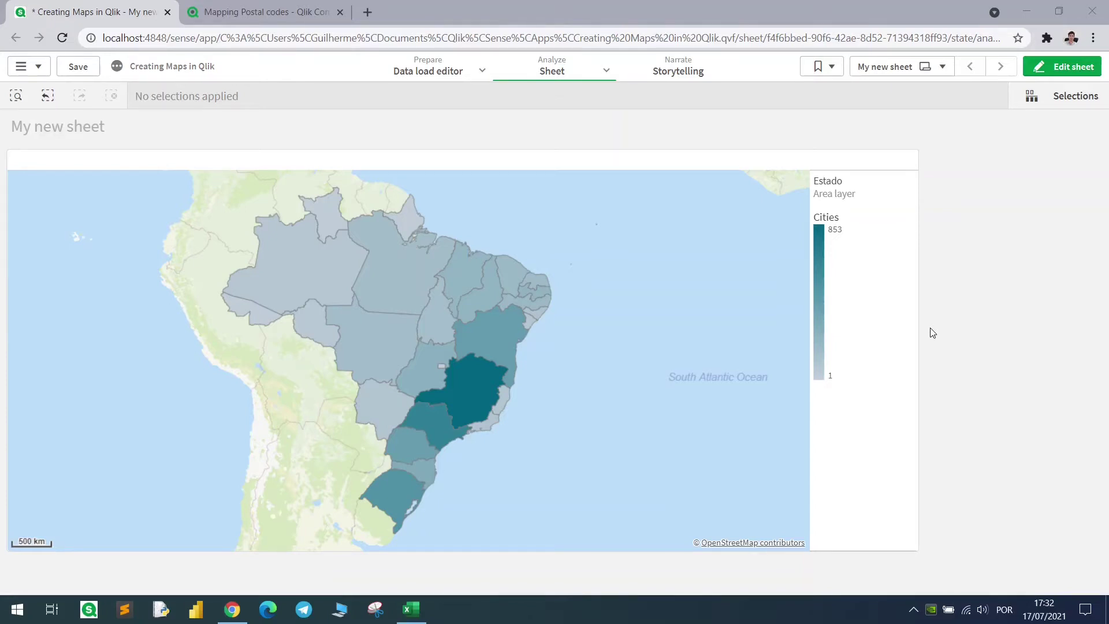
Step: Select Minas Gerais on the state map and confirm the selection to drill into municipalities
left_click(488, 391)
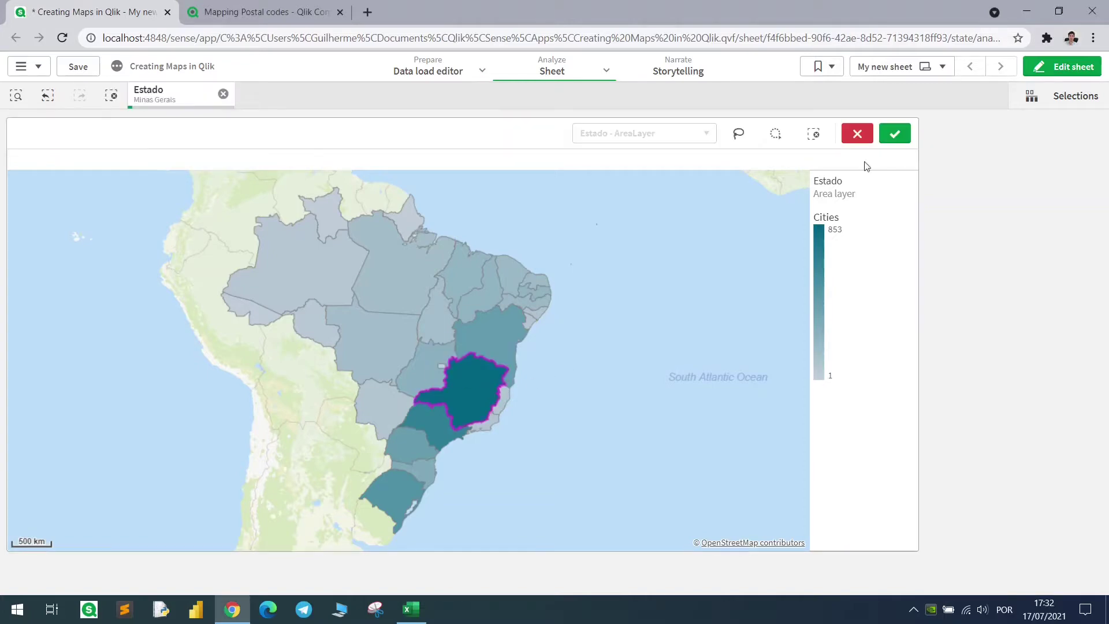
left_click(896, 135)
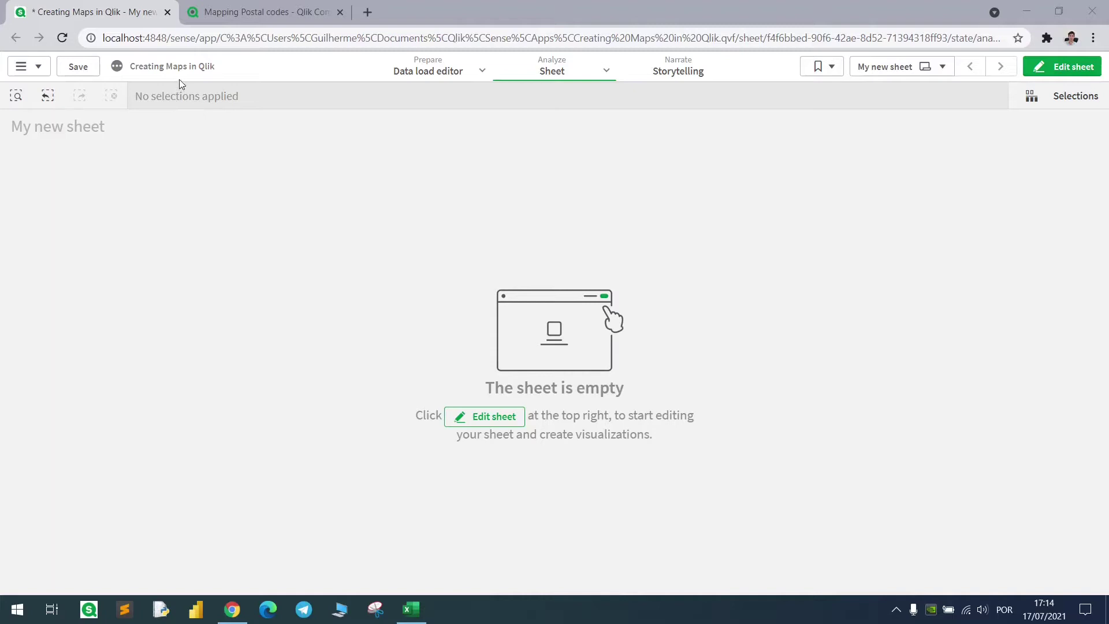
Step: Switch to the Mapping Postal codes community article in the browser
left_click(278, 17)
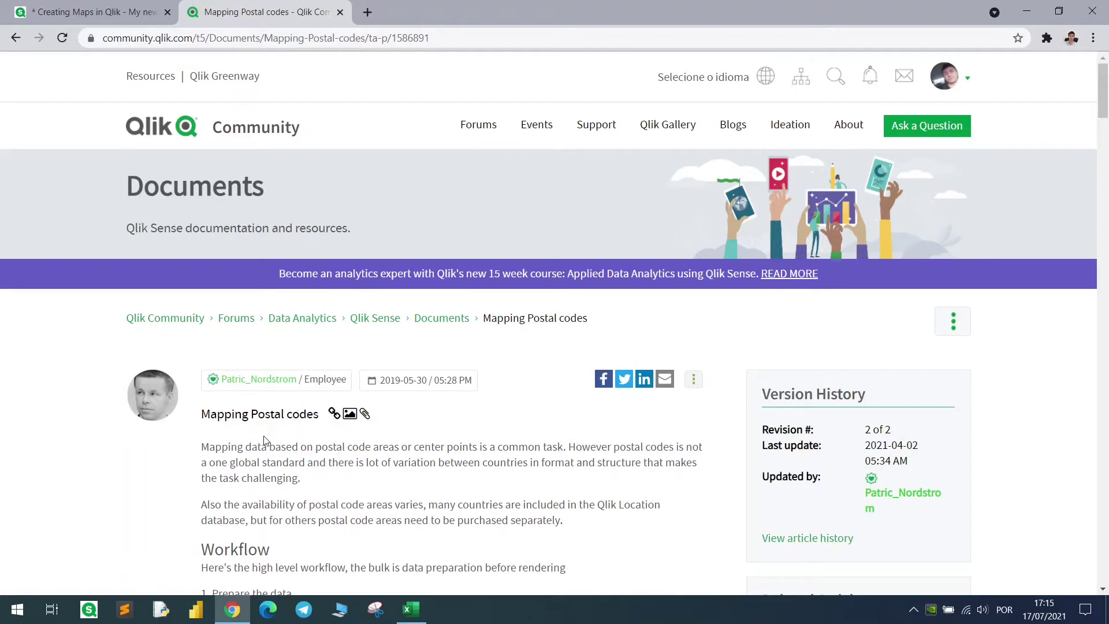
Step: Back in the Creating Maps in Qlik sheet, add an enlarged map chart after checking the Brazil - Cities data
left_click(95, 12)
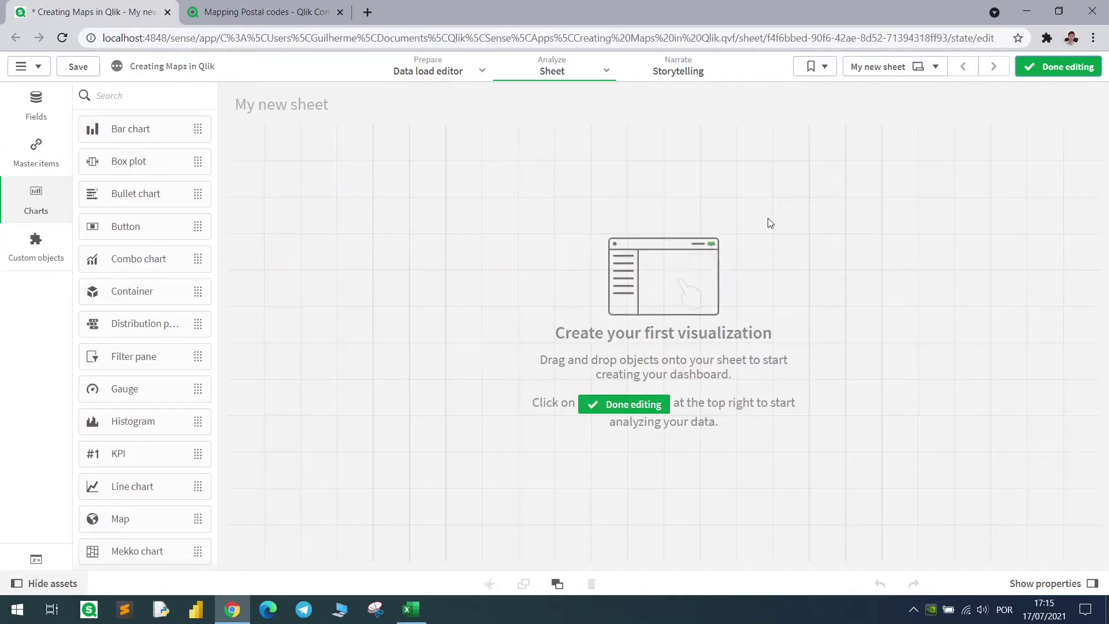
left_click_drag(113, 521, 366, 262)
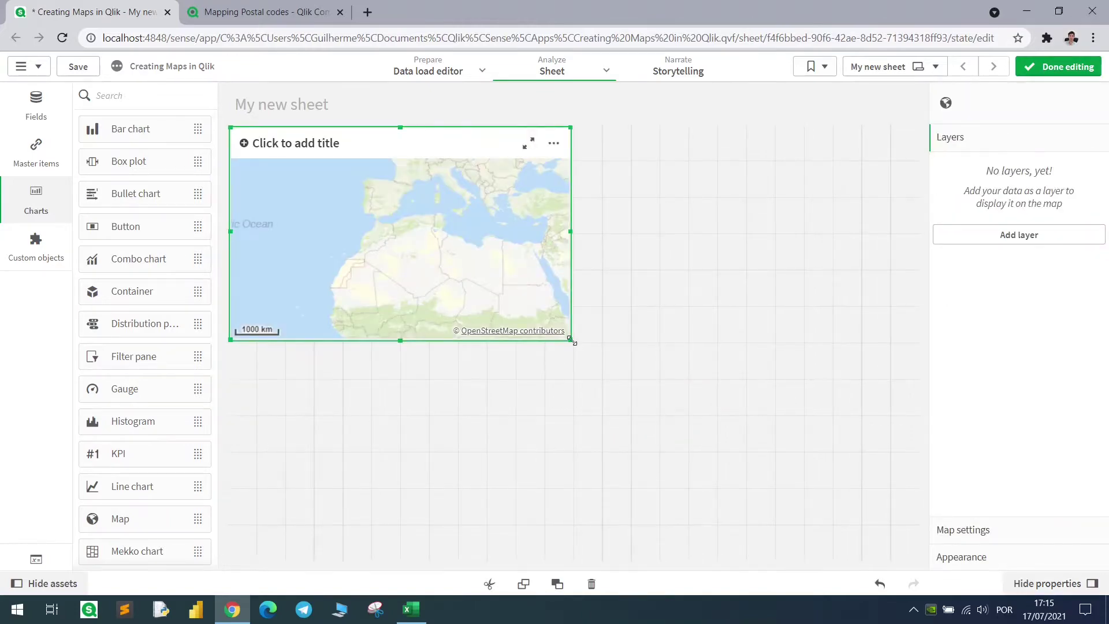
left_click_drag(570, 341, 693, 521)
left_click(411, 609)
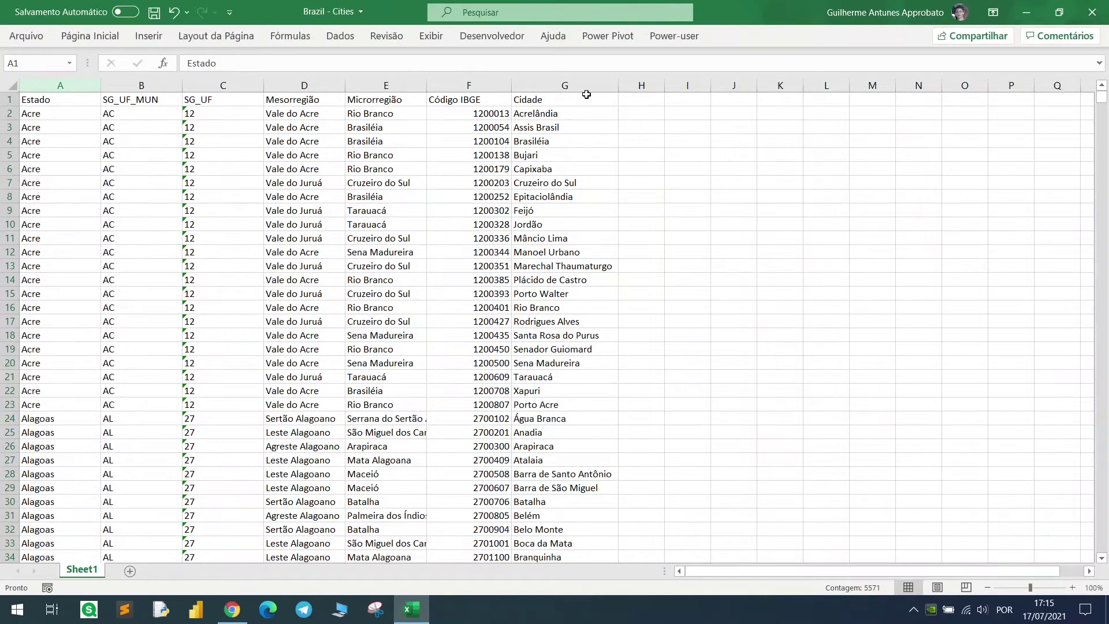
left_click(1026, 13)
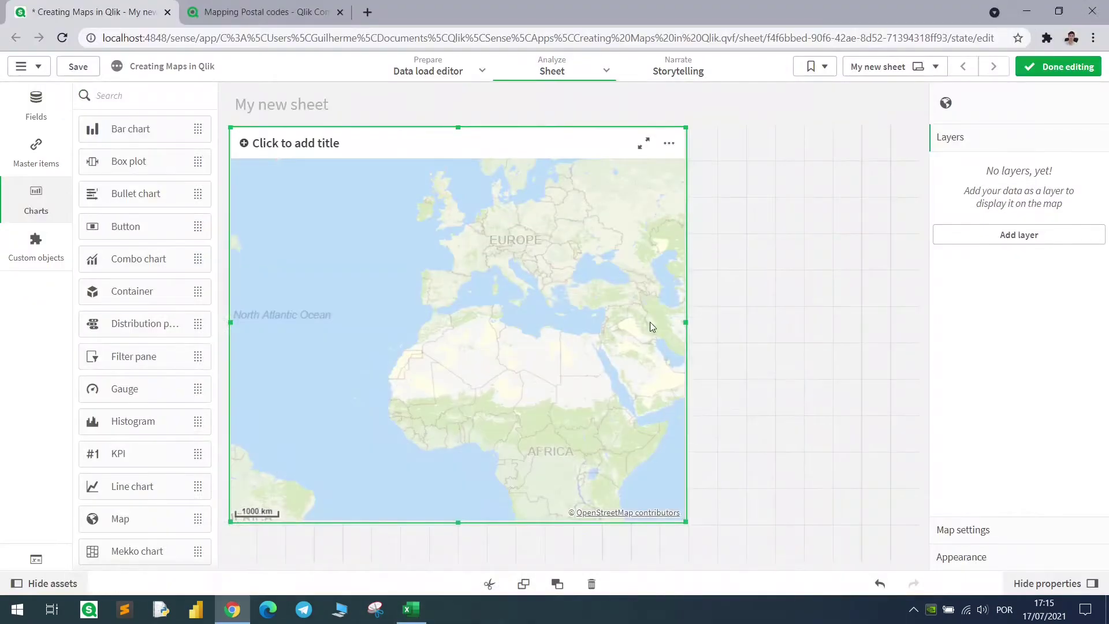
Step: Add an area layer to the map using Estado as its dimension
left_click(981, 241)
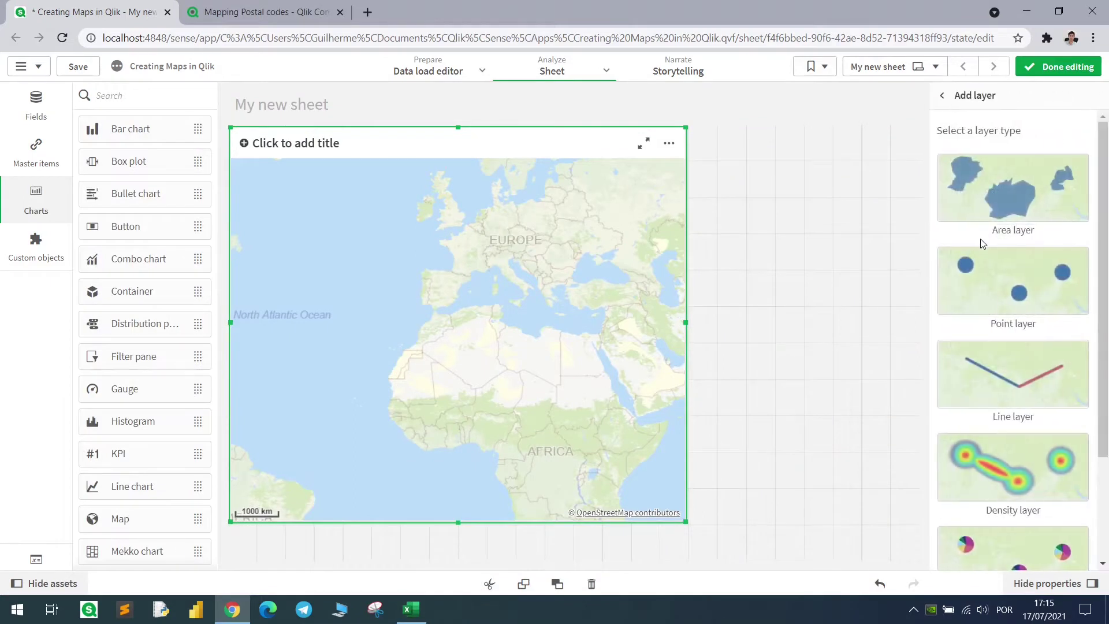
left_click(1015, 232)
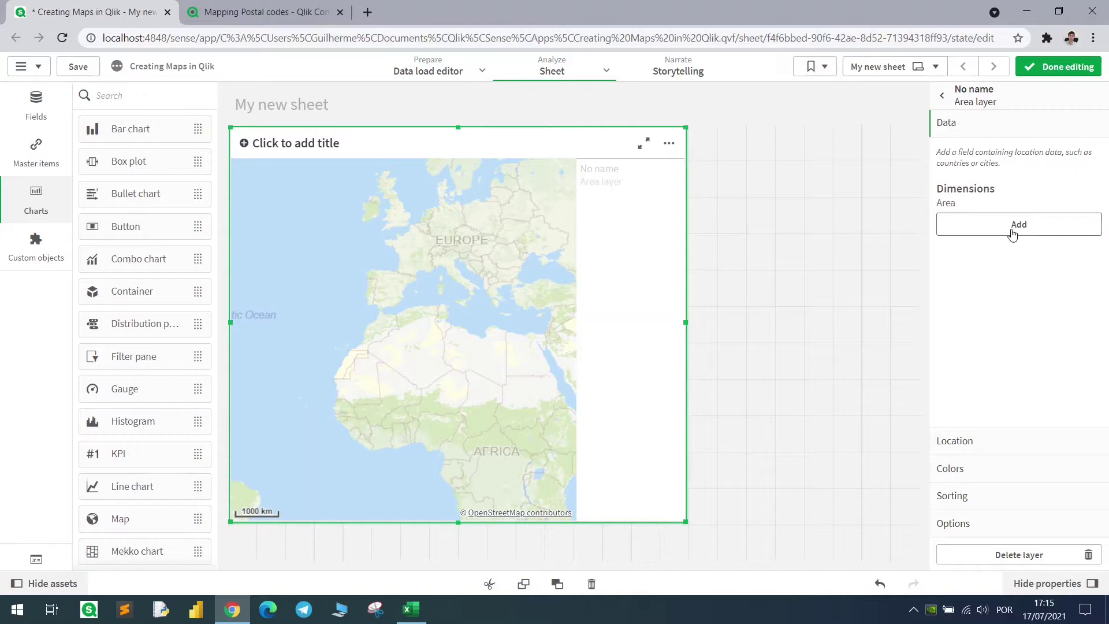
left_click(1013, 230)
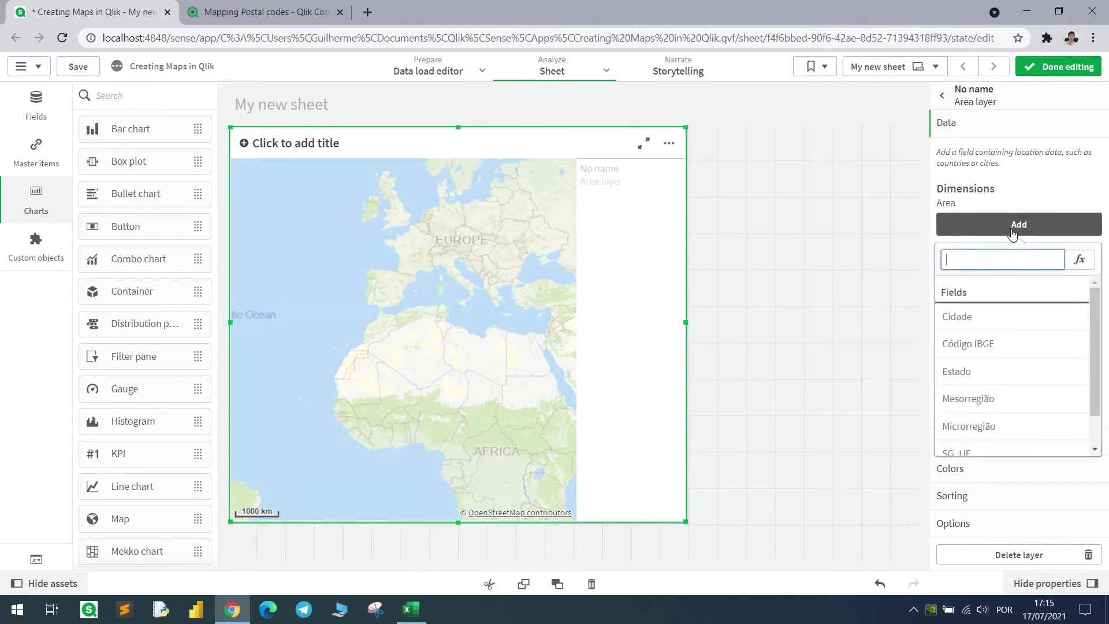
left_click(962, 373)
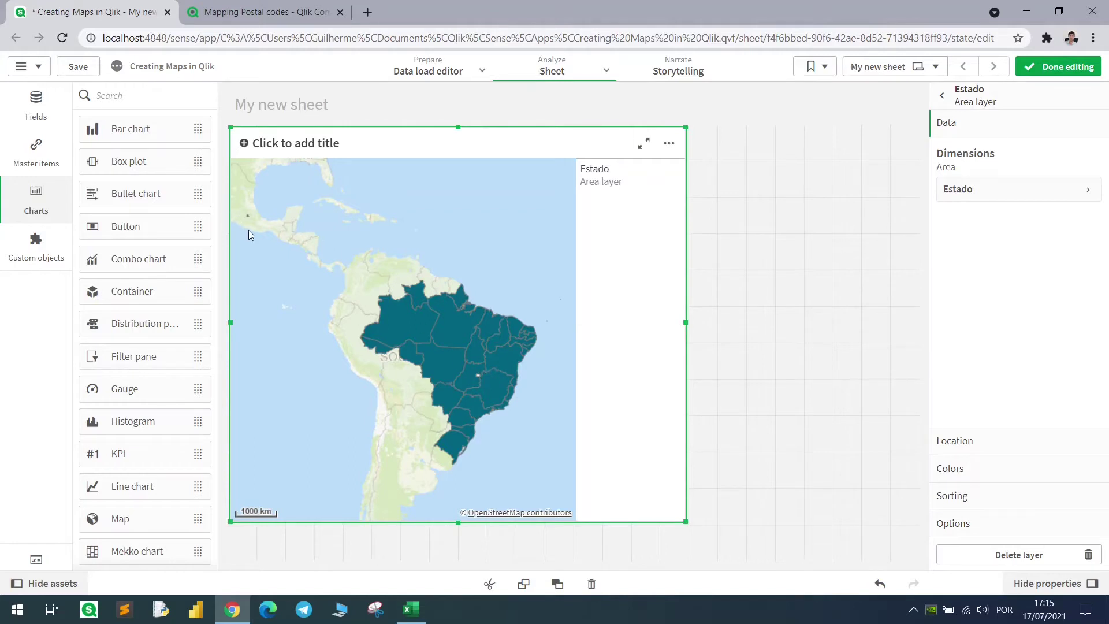
Step: Set the Estado layer's location scope to custom with Country set to Brazil ('BR')
left_click(960, 441)
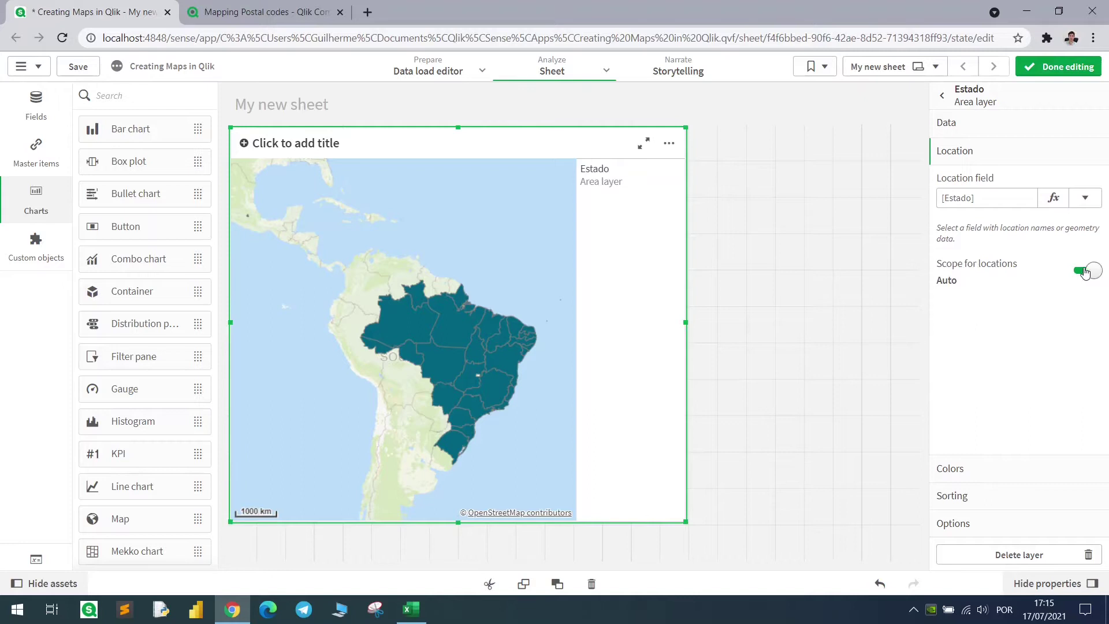
left_click(1087, 271)
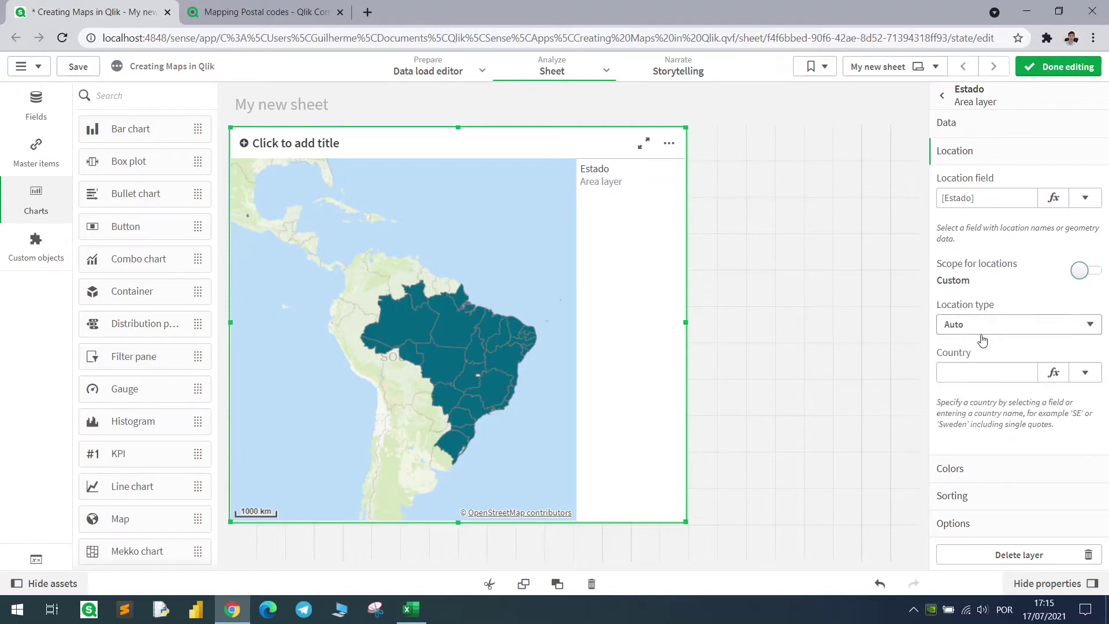
left_click(962, 376)
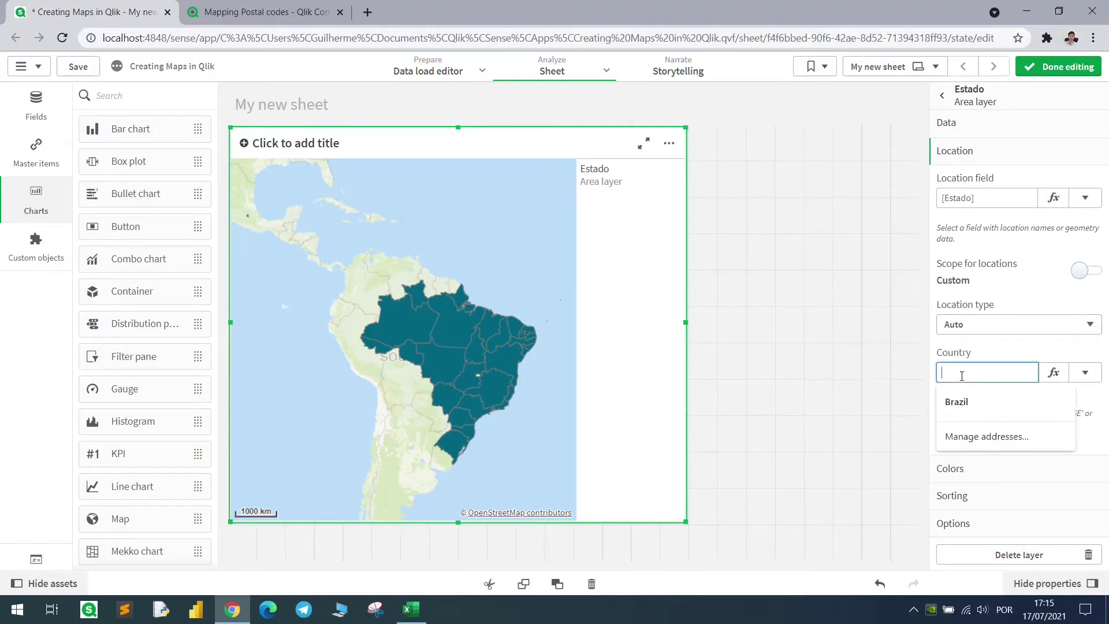
left_click(1003, 354)
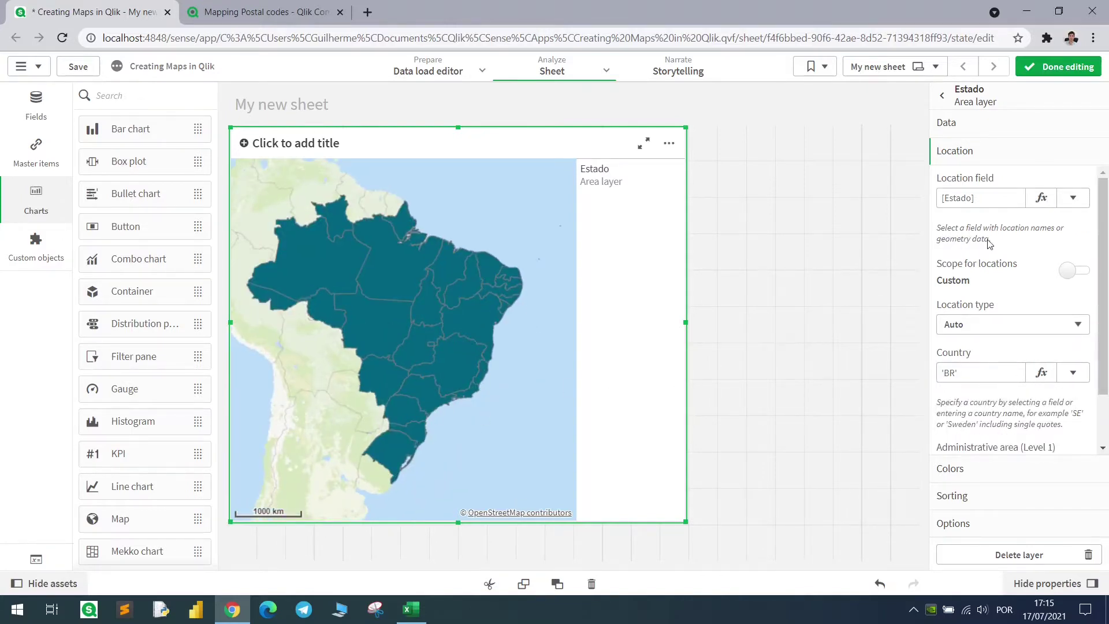
Step: Colour the Estado layer by dimension using the 100 colors scheme
left_click(957, 476)
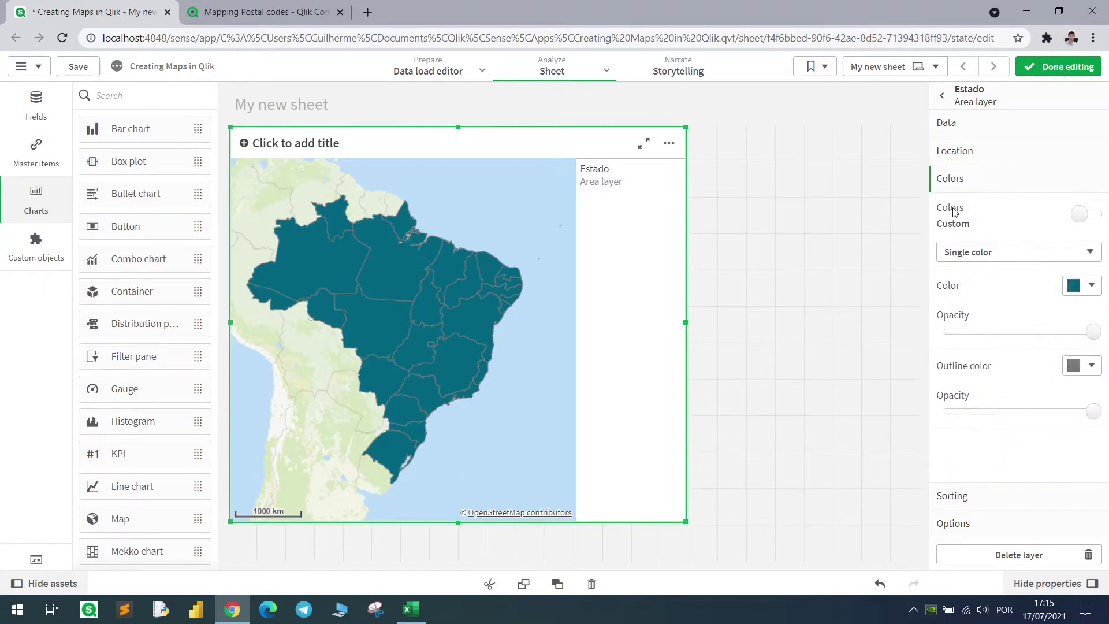
left_click(988, 258)
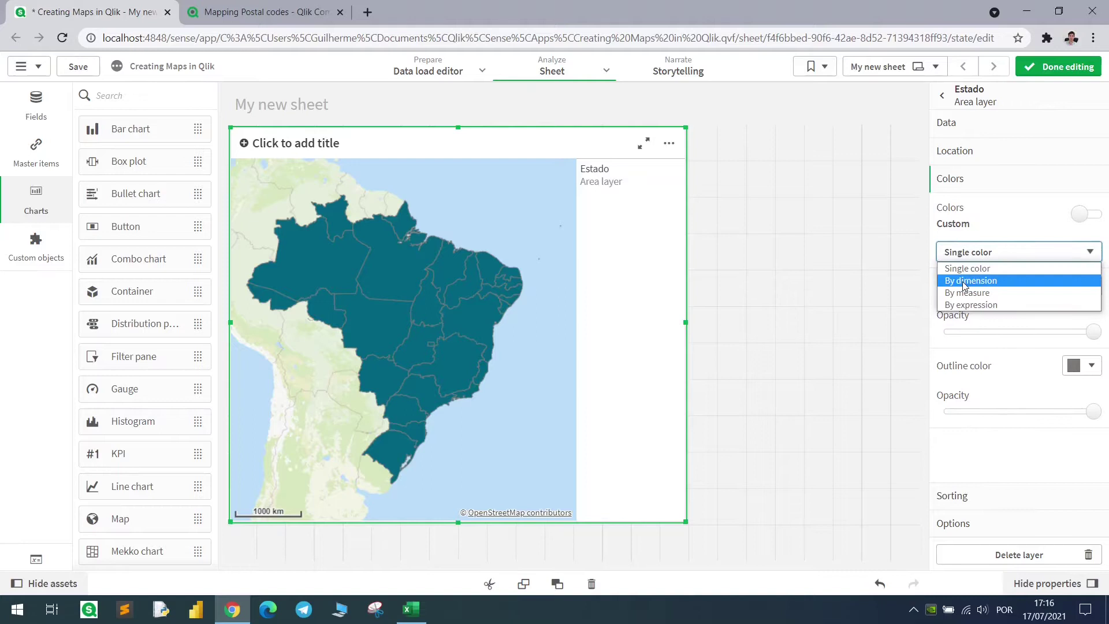
left_click(964, 281)
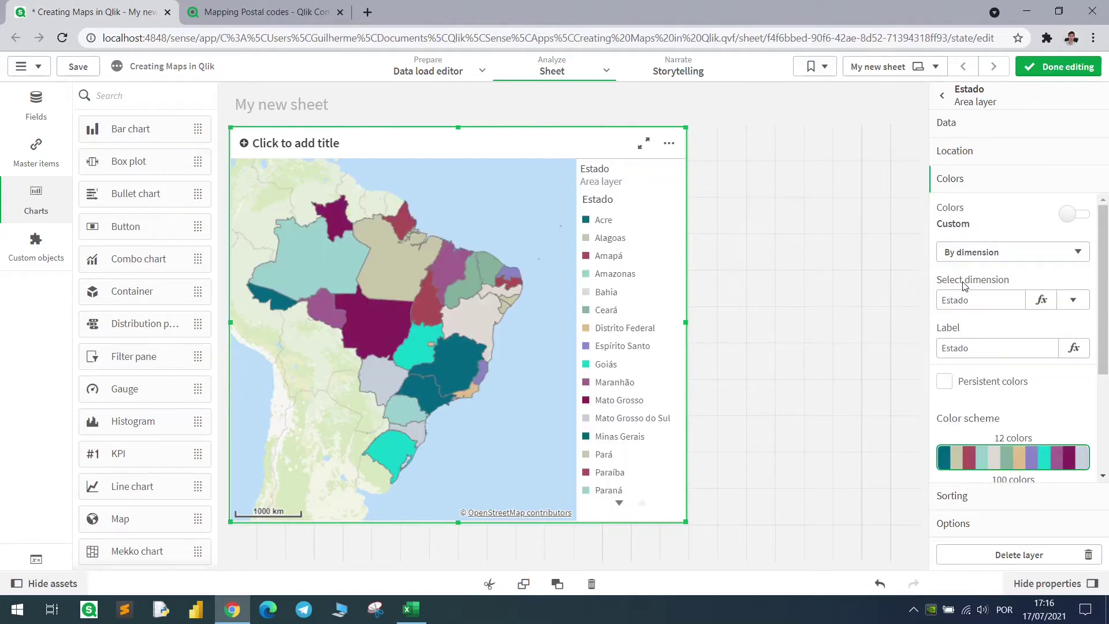
scroll(983, 358, "down", 1)
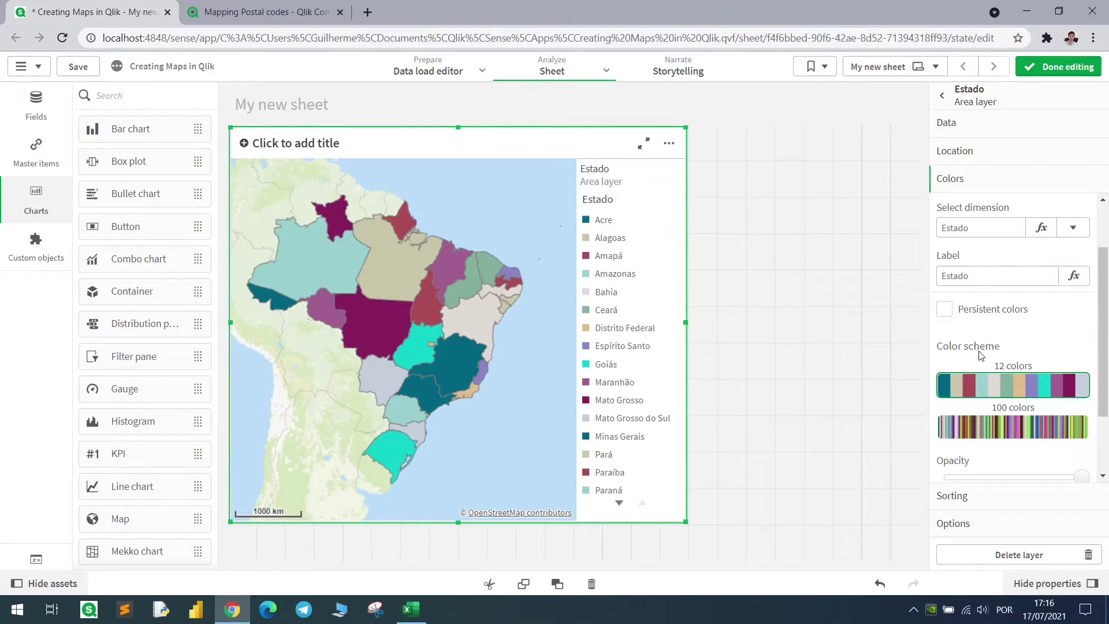
scroll(1001, 384, "down", 1)
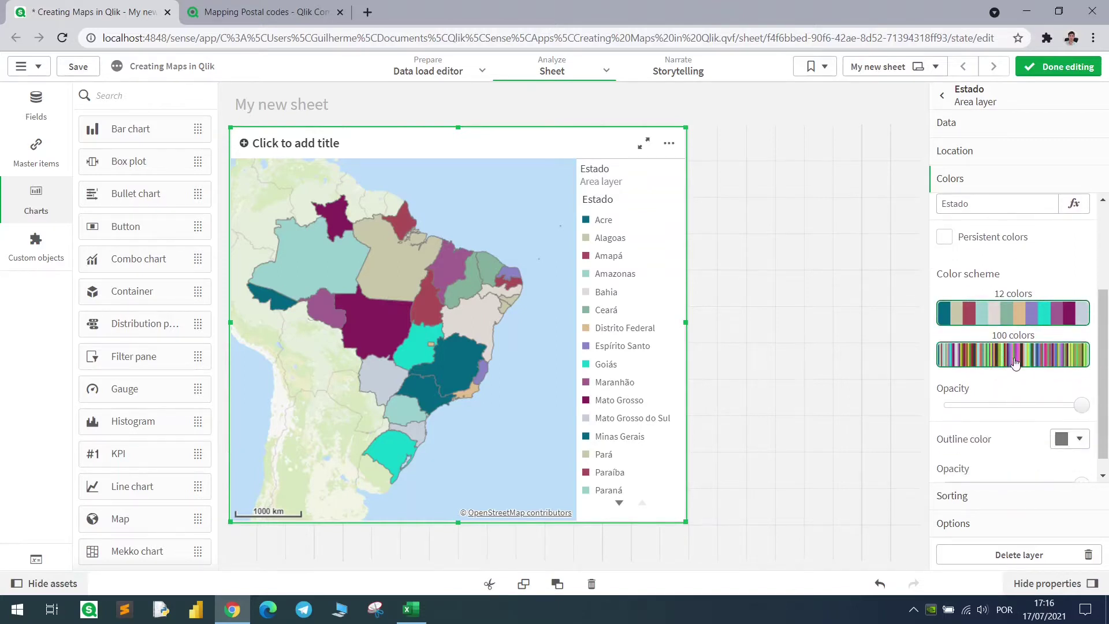
left_click(995, 359)
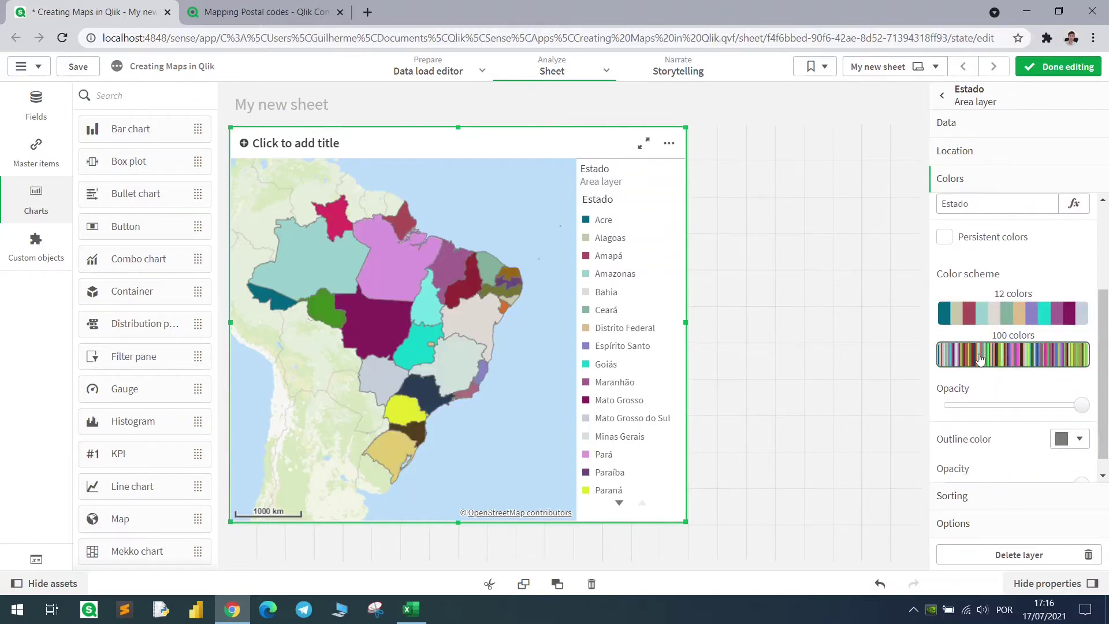
scroll(980, 360, "up", 2)
Step: Colour the states by the measure Count([Código IBGE])
left_click(1010, 254)
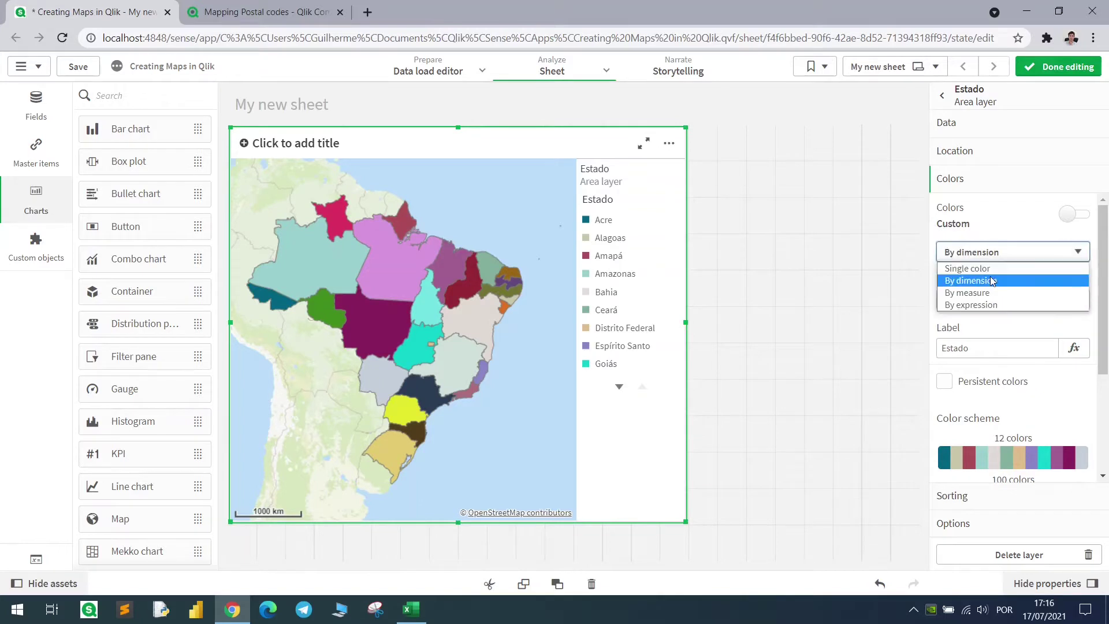
left_click(987, 293)
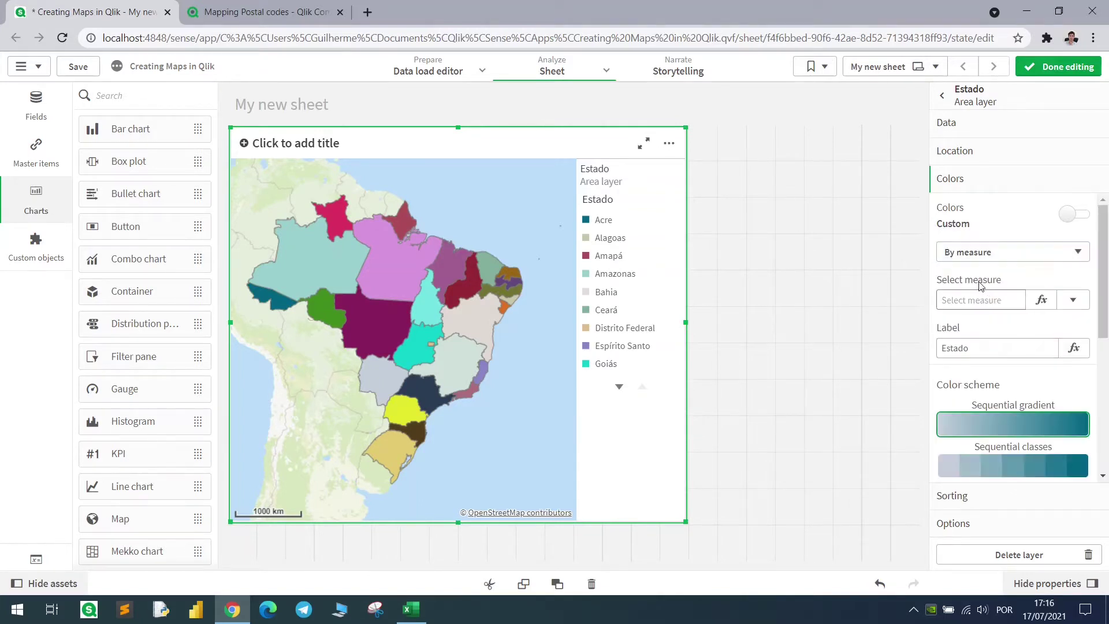
left_click(1067, 302)
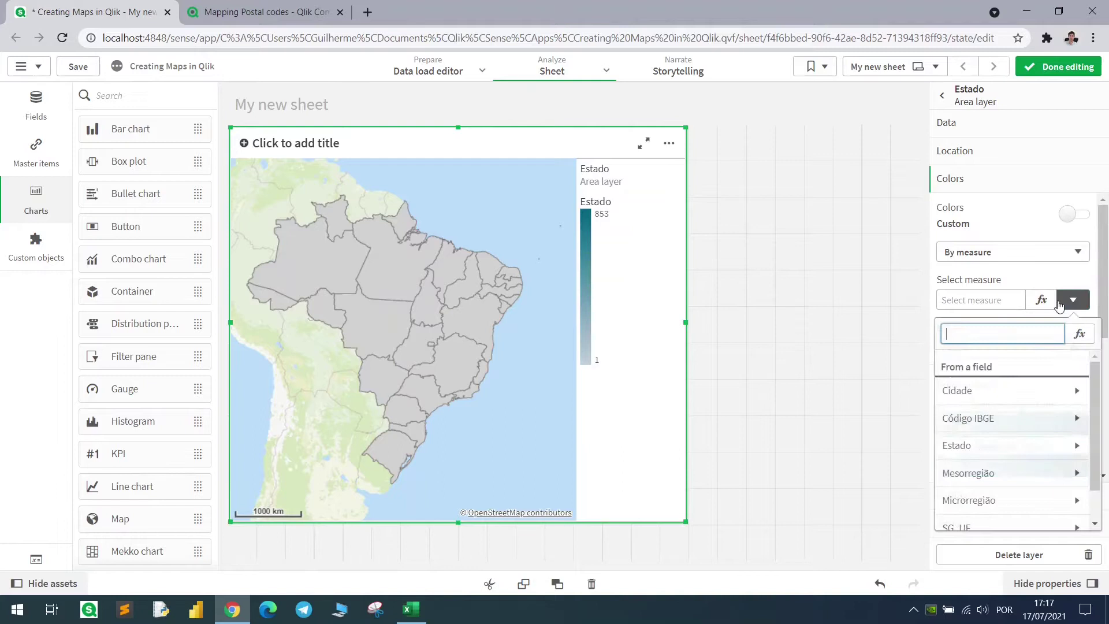
left_click(1003, 421)
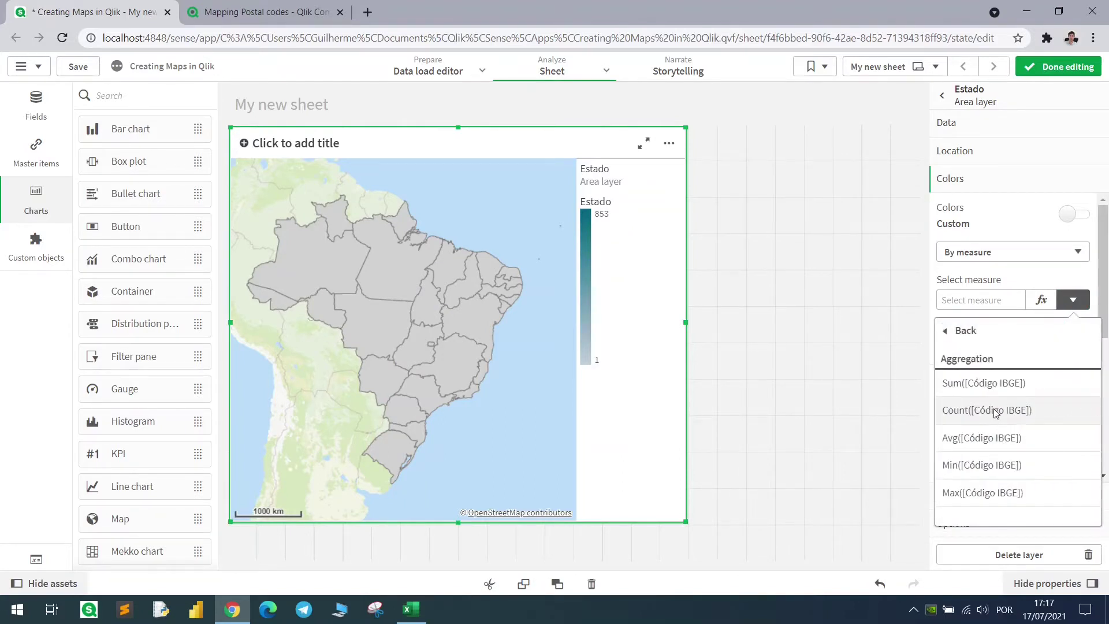
left_click(997, 412)
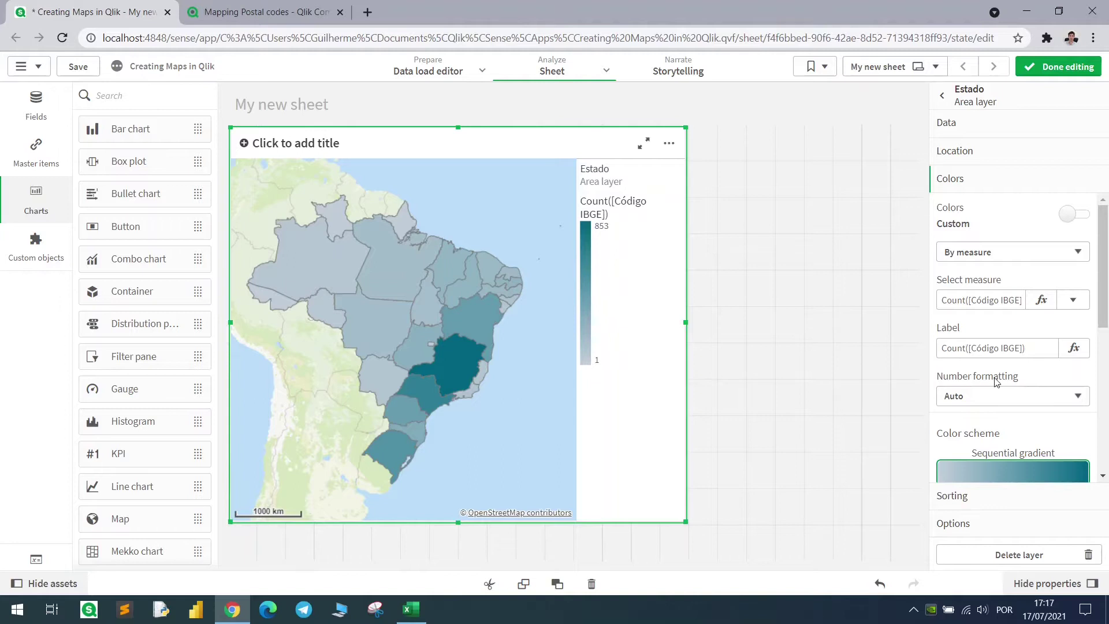
Step: Preview the diverging gradient, then return to the sequential gradient
scroll(998, 382, "down", 3)
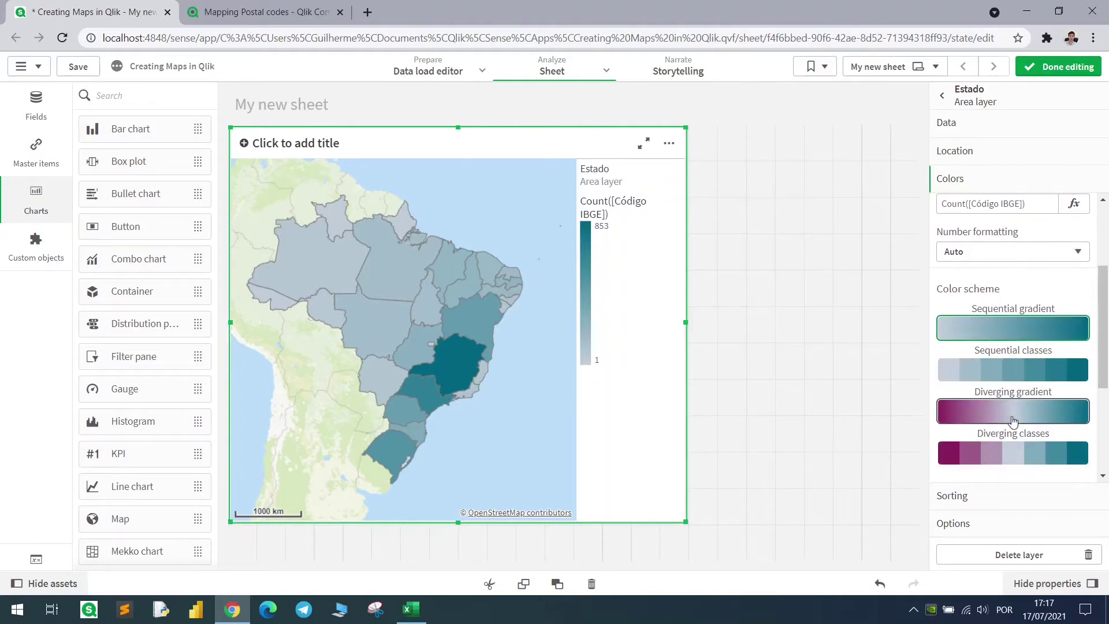
left_click(979, 412)
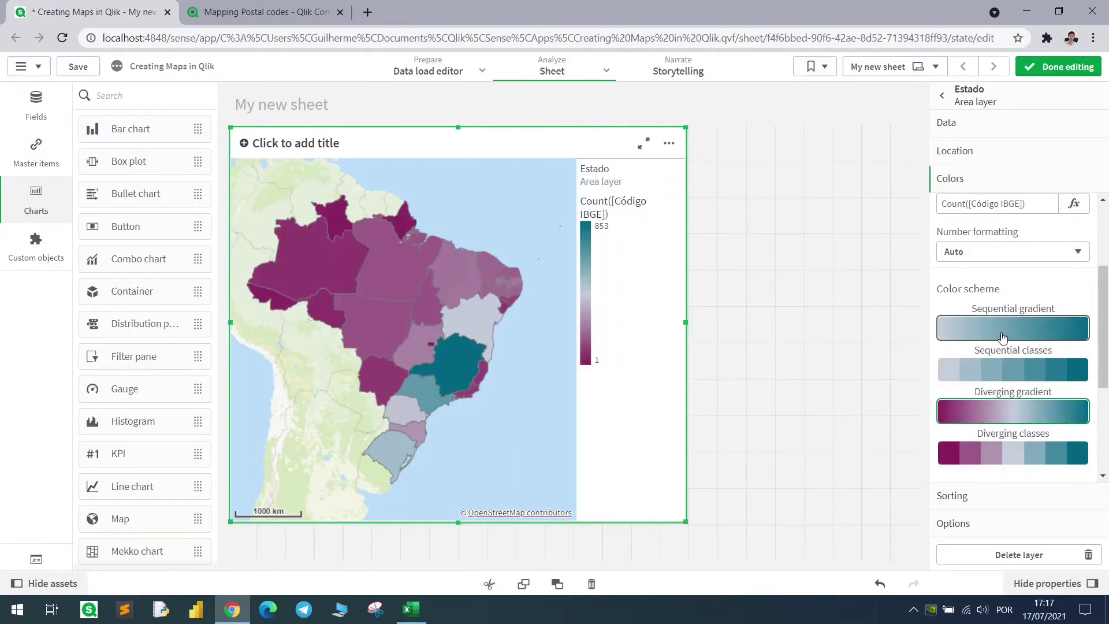
left_click(1004, 334)
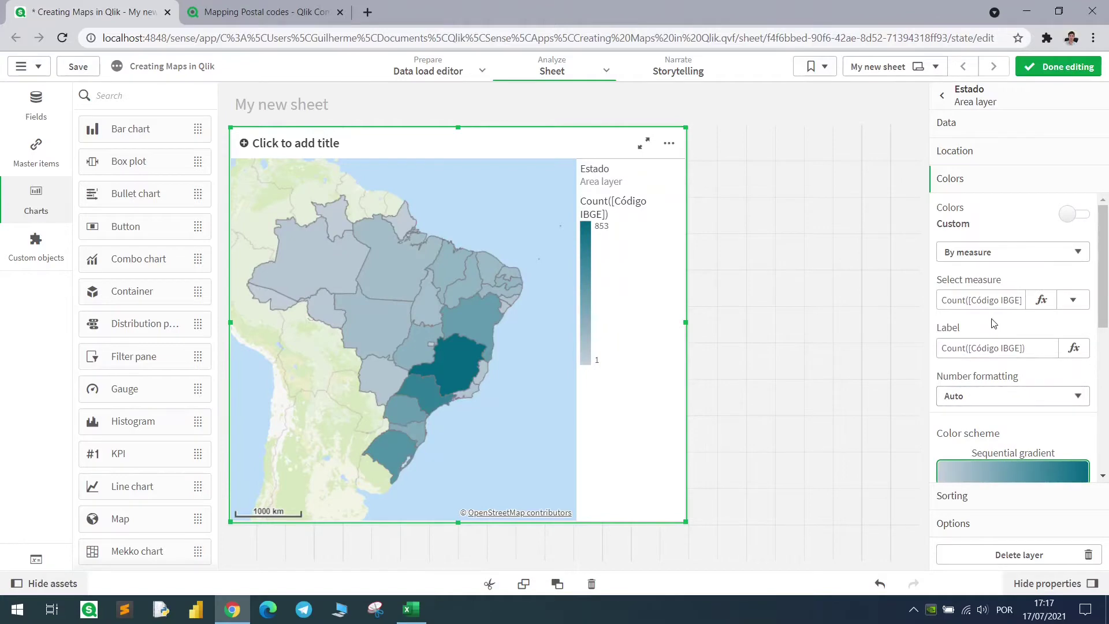
Step: Colour the areas with the expression if(Estado='Bahia',red(),green()) and apply it
left_click(1021, 254)
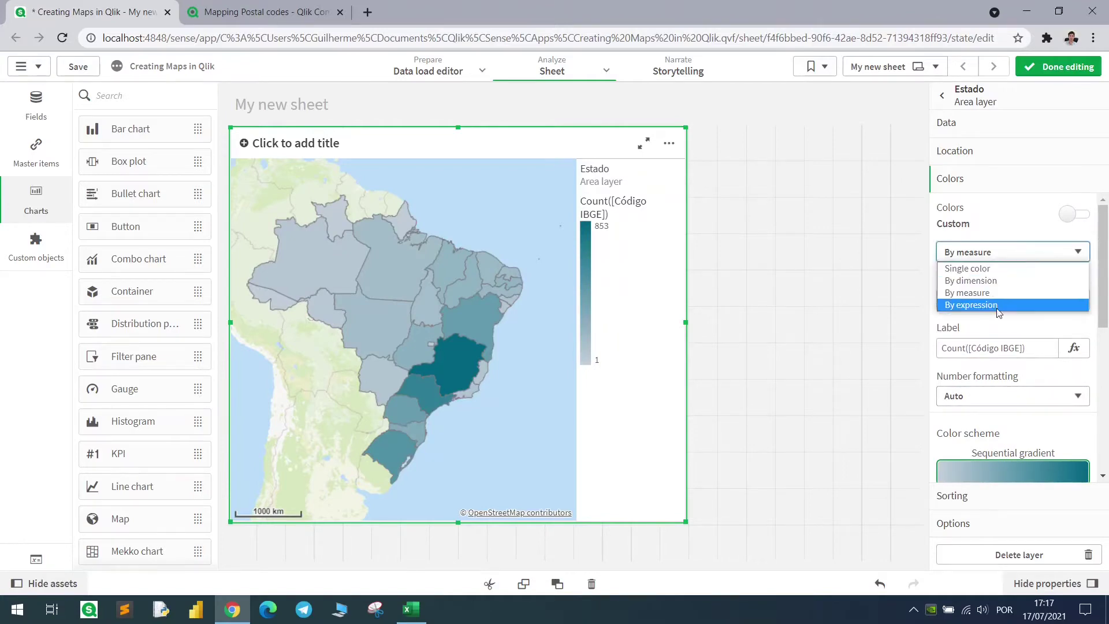
left_click(998, 305)
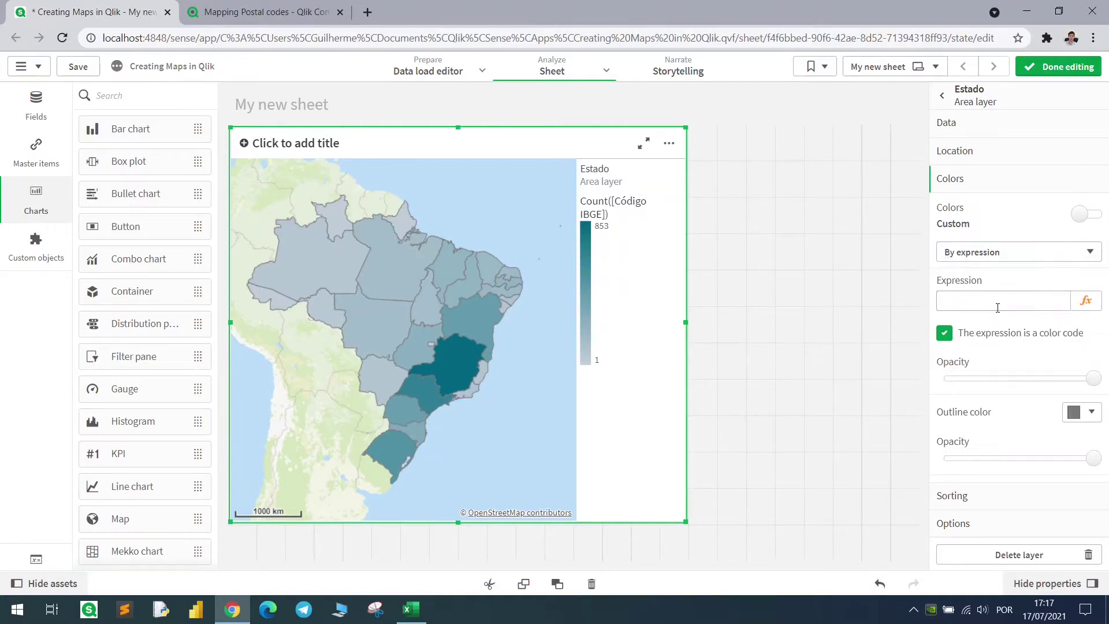
left_click(1087, 300)
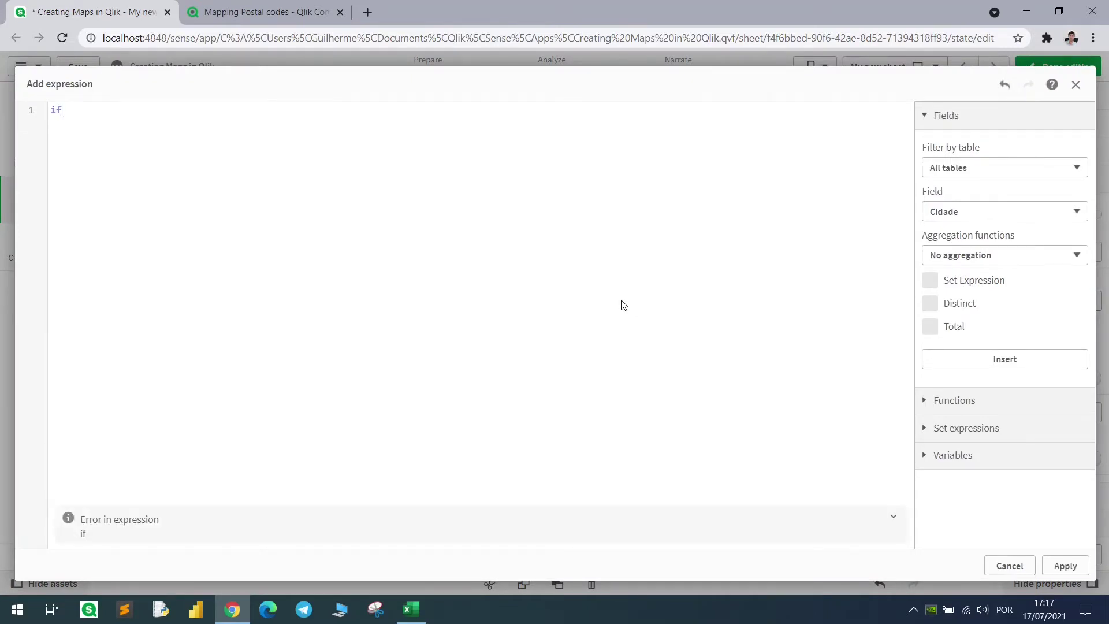
type("Esta")
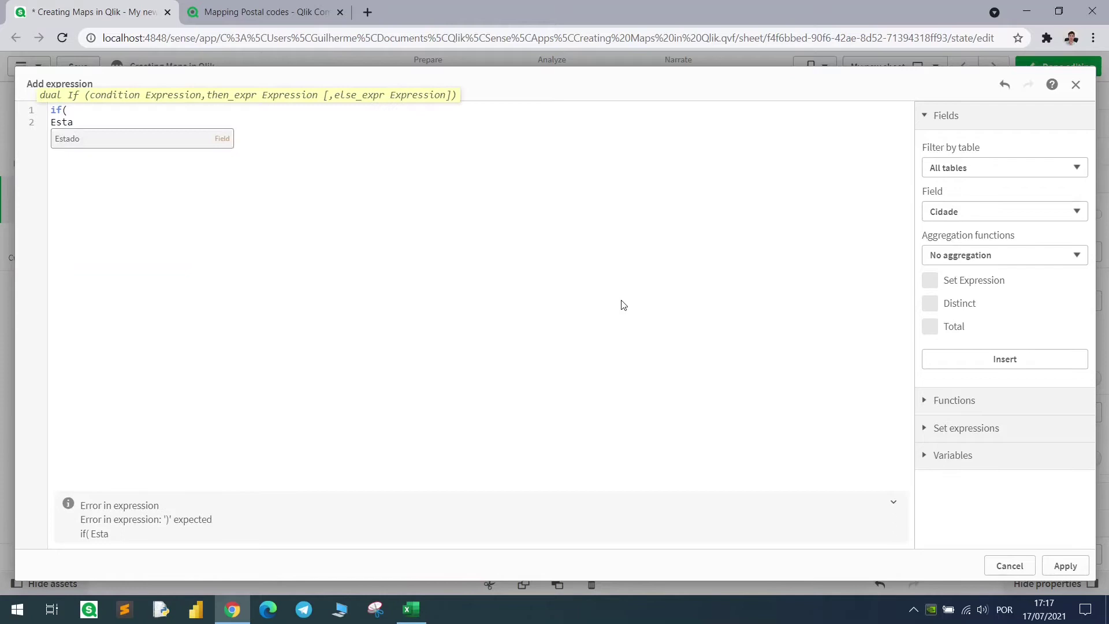
type("do=Bahia'")
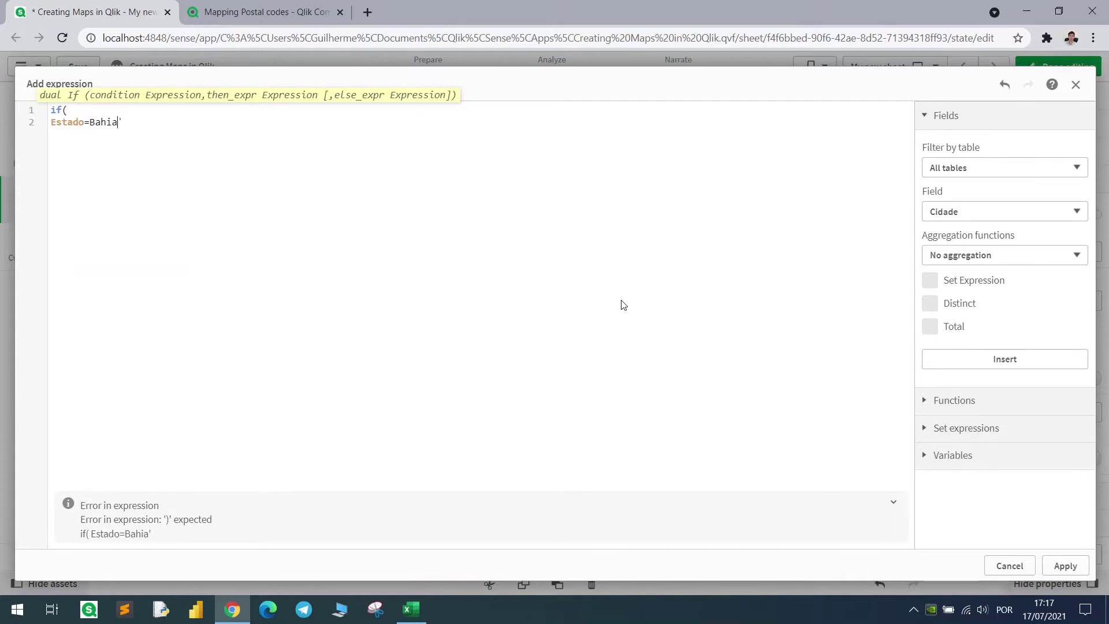
key("ctrl+Left")
type("'")
key("End")
type(",red(),")
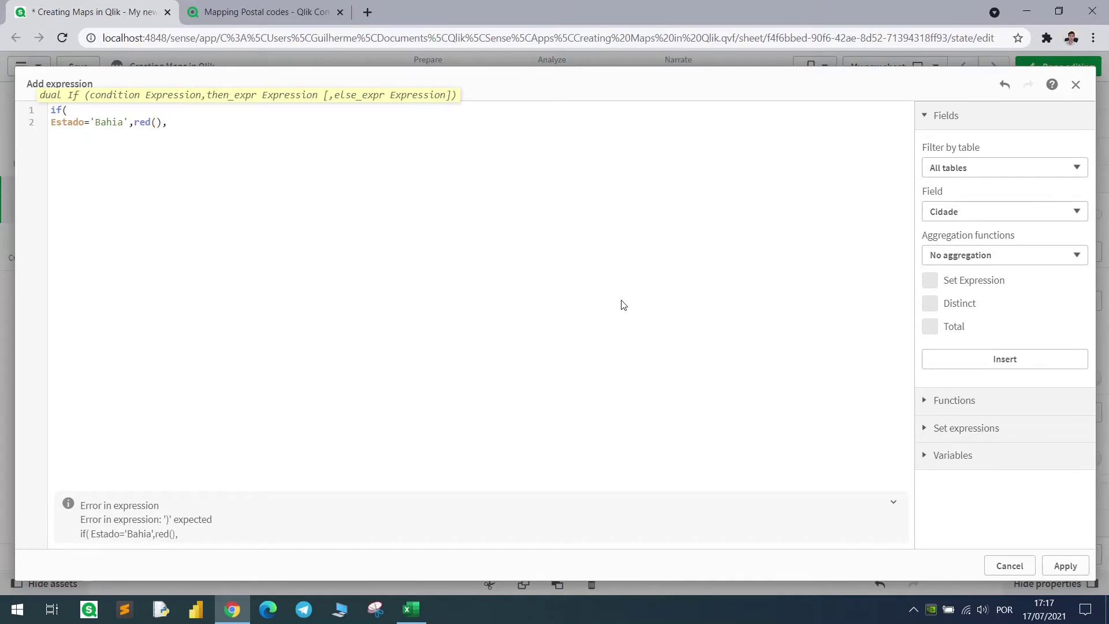
type("green())")
left_click(1063, 565)
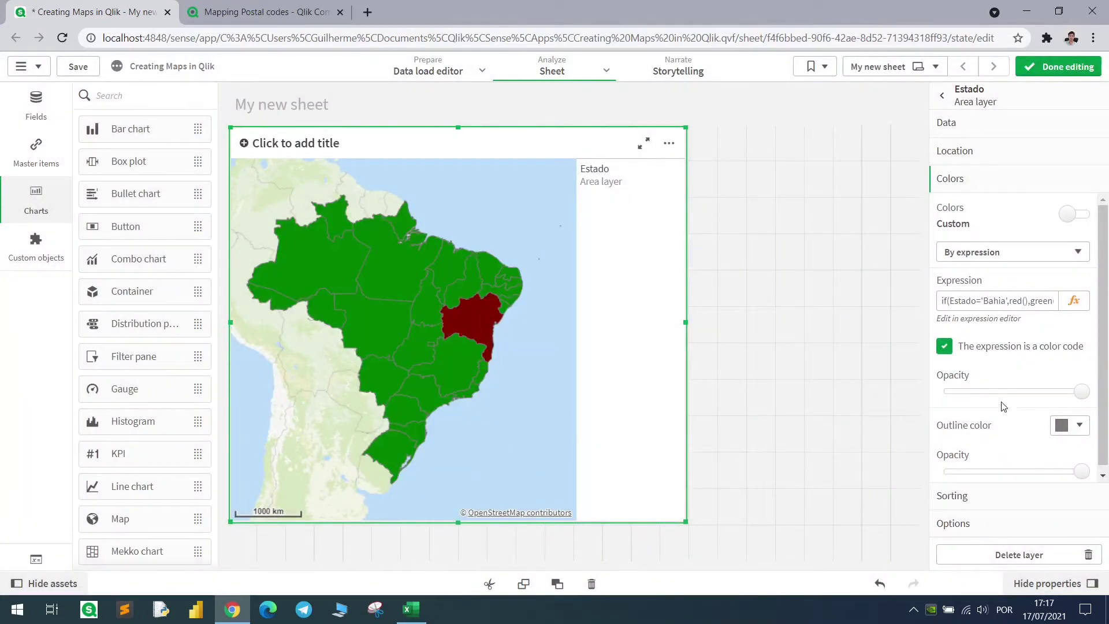
Step: Undo the colour expression, then colour states by Estado with Persistent colors enabled
key("ctrl+z")
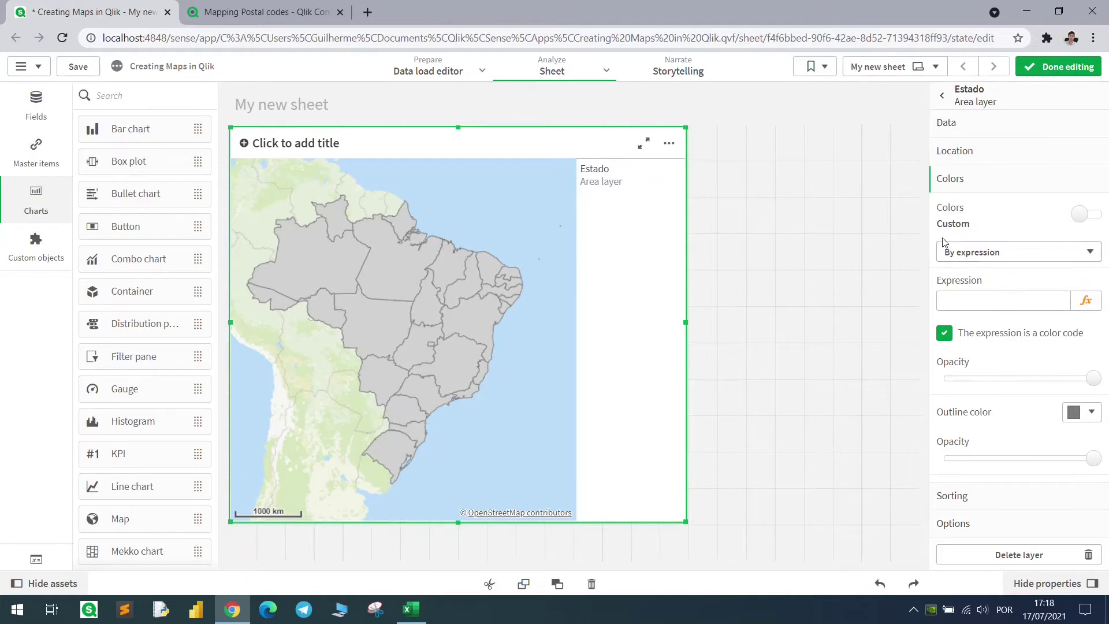
left_click(981, 254)
left_click(980, 280)
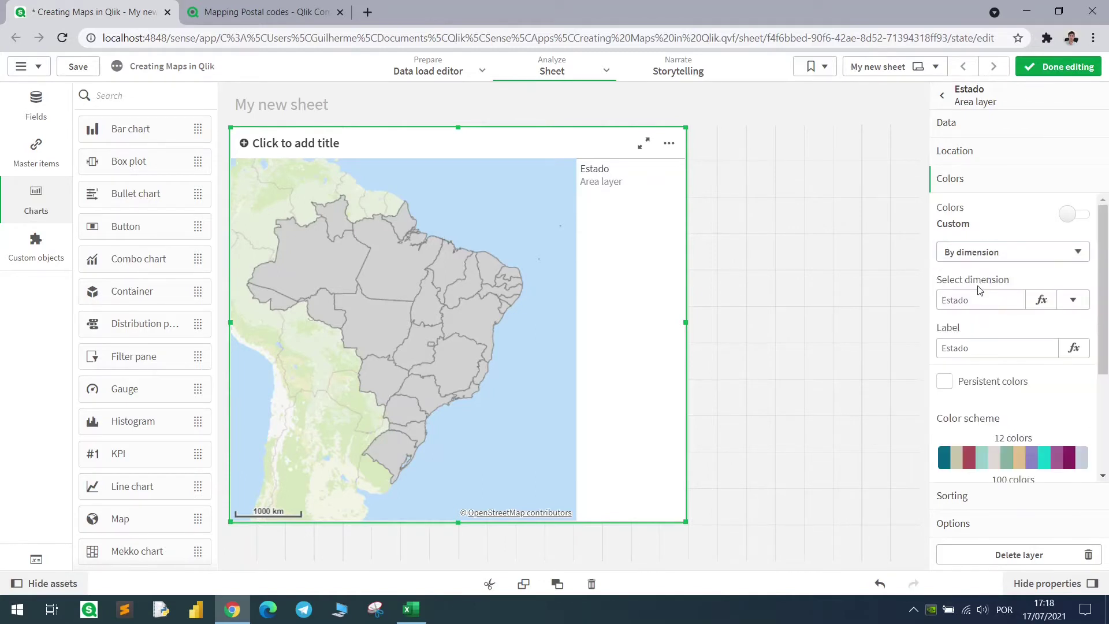
scroll(992, 390, "down", 2)
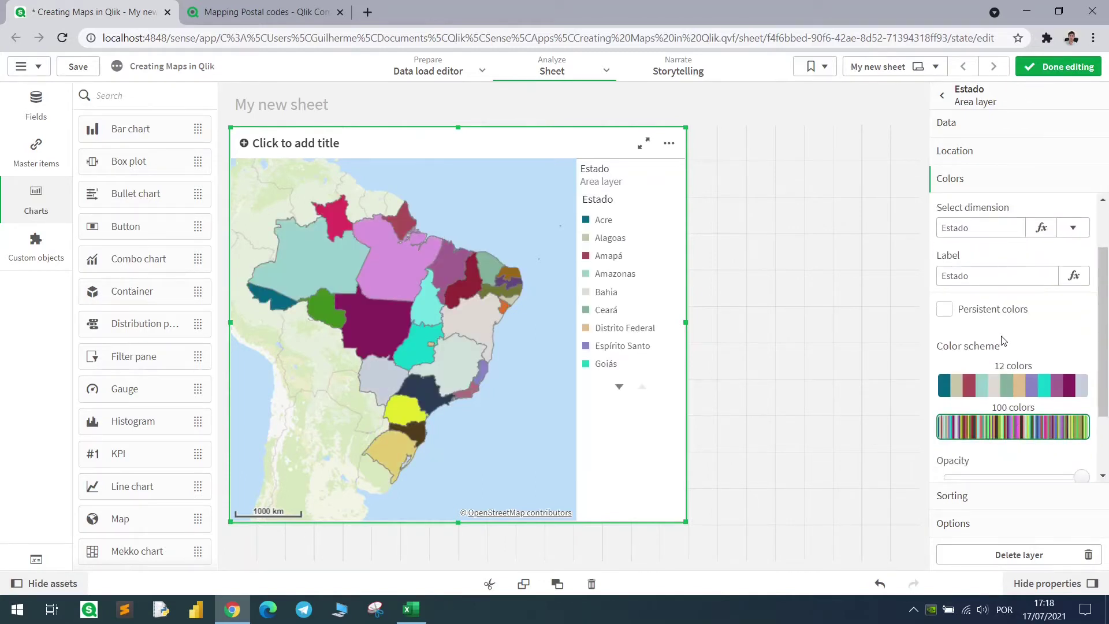
left_click(946, 313)
Step: Lower the state fill opacity and set the outline opacity to zero
scroll(1062, 433, "down", 3)
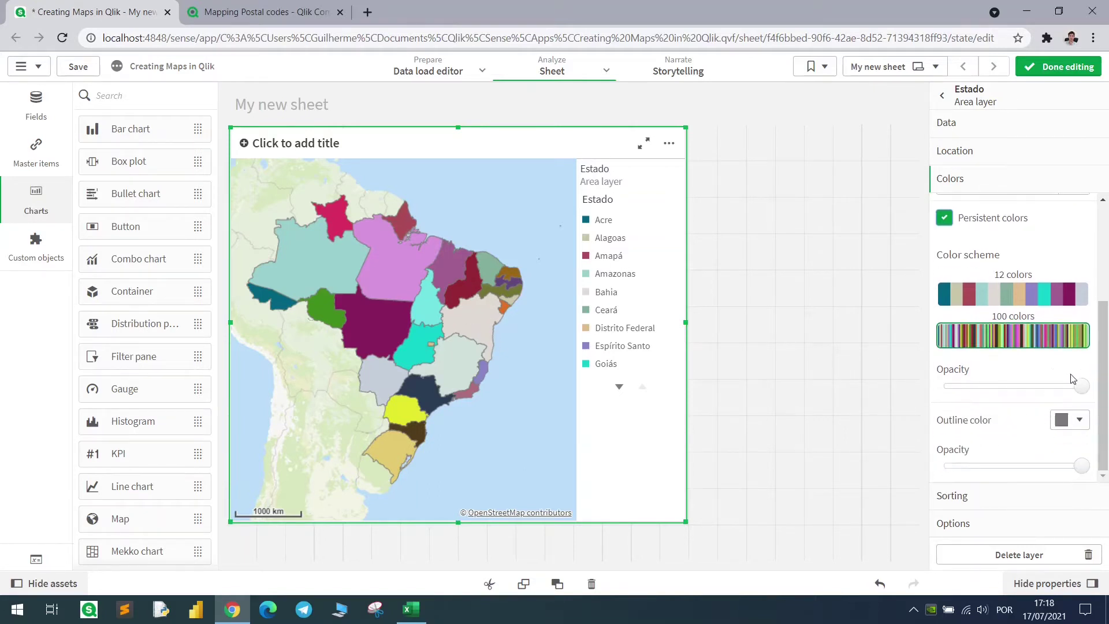
left_click_drag(1081, 386, 1055, 386)
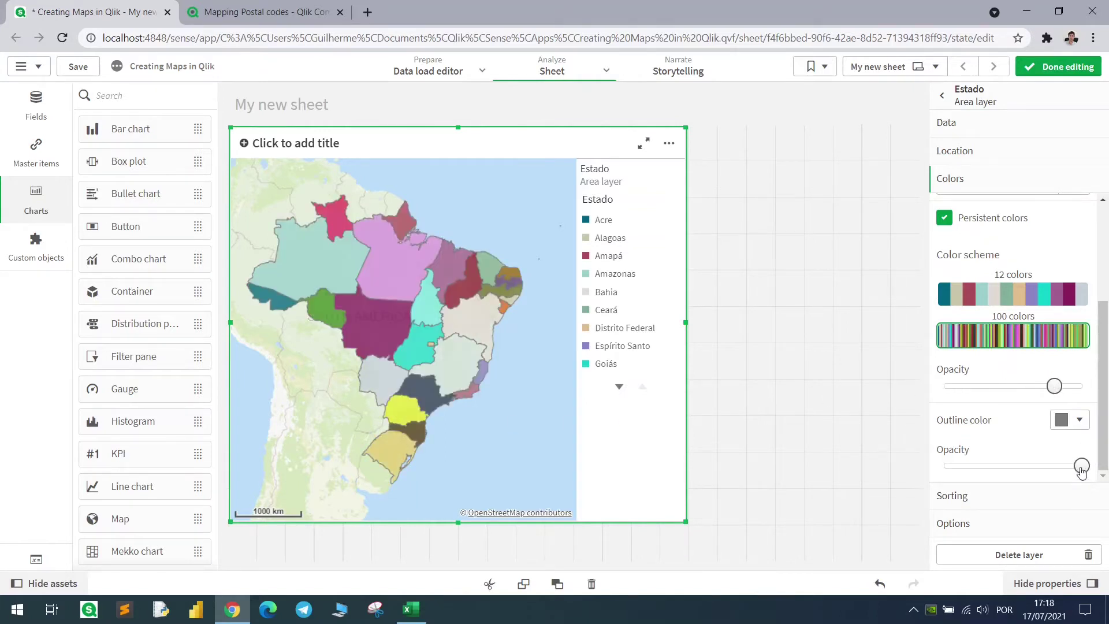
left_click_drag(1081, 466, 944, 466)
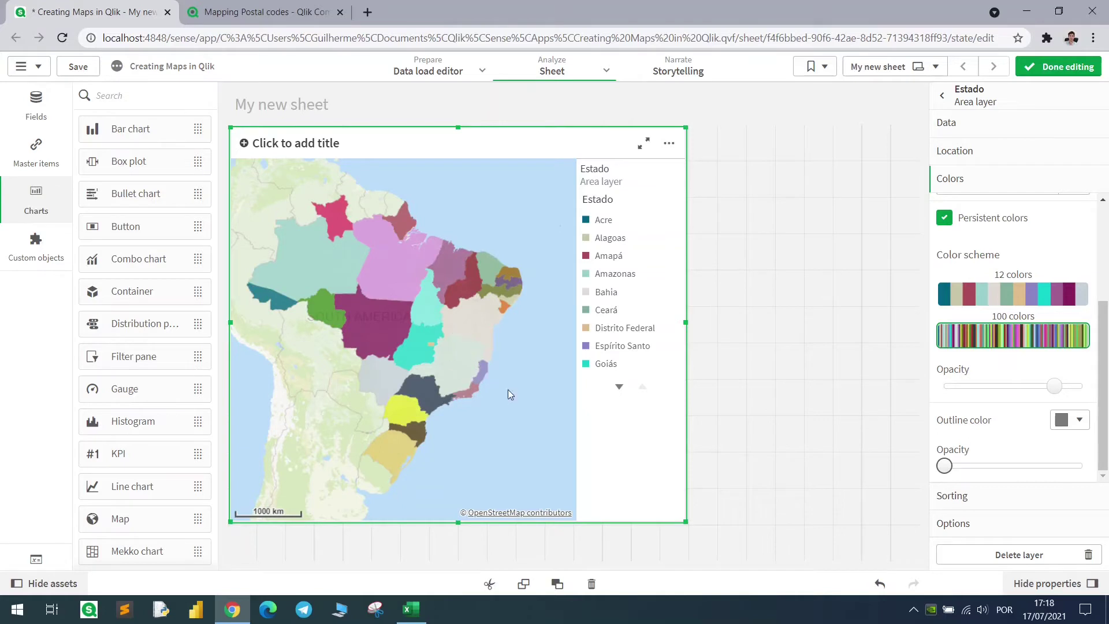
scroll(1011, 289, "up", 3)
Step: Shade the states by measure, label the legend 'Cities', and narrow the map leftward
left_click(983, 233)
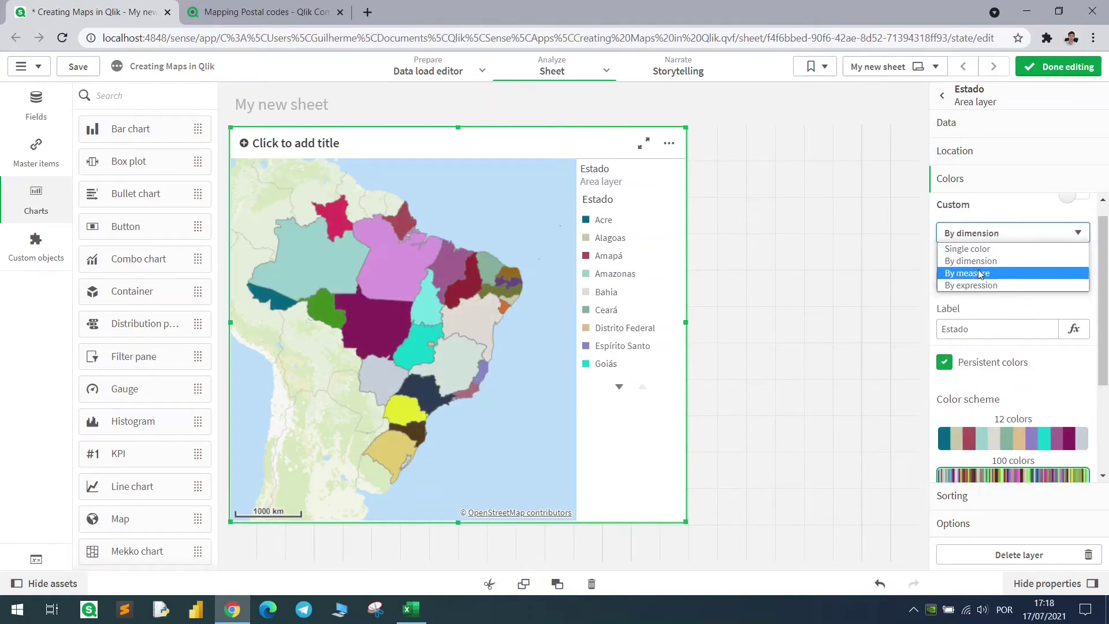
left_click(980, 273)
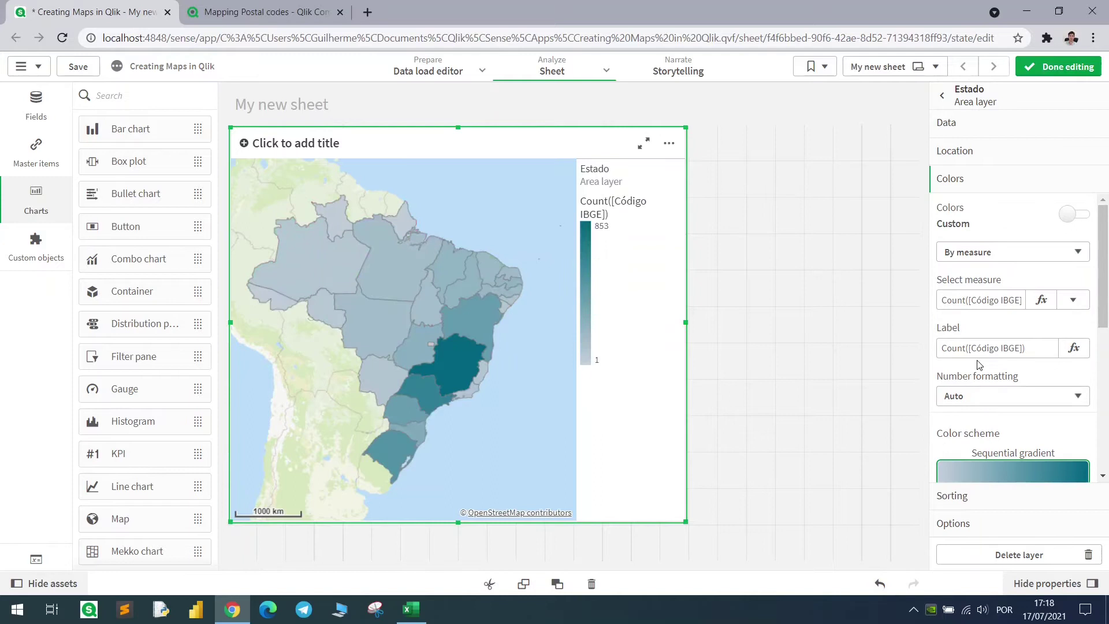
double_click(979, 349)
key("ctrl+a")
type("C")
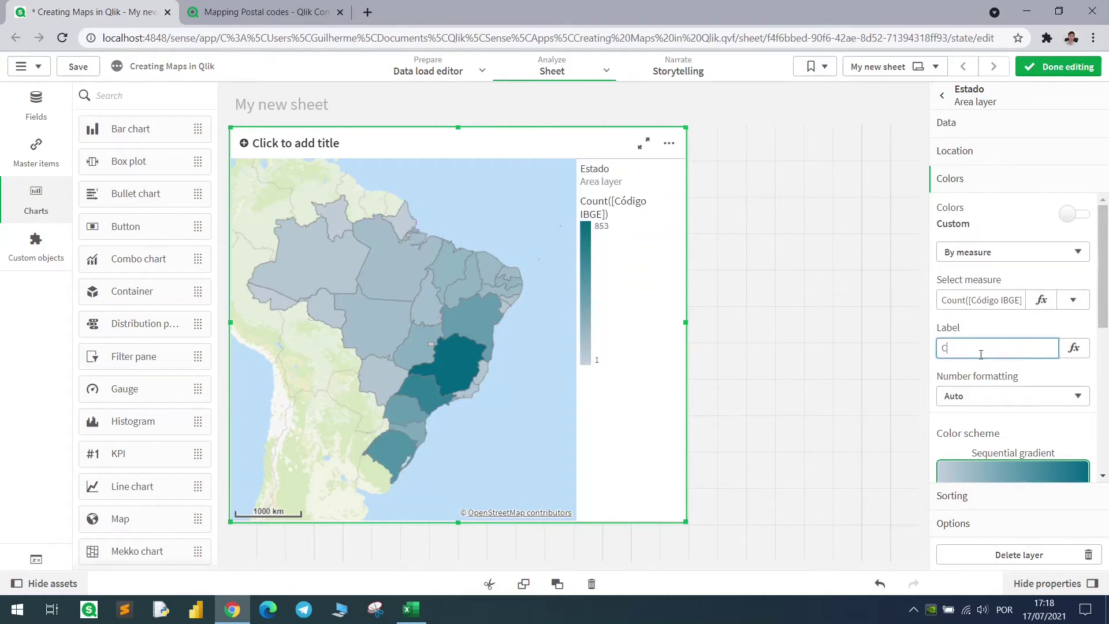
type("ities")
key("Return")
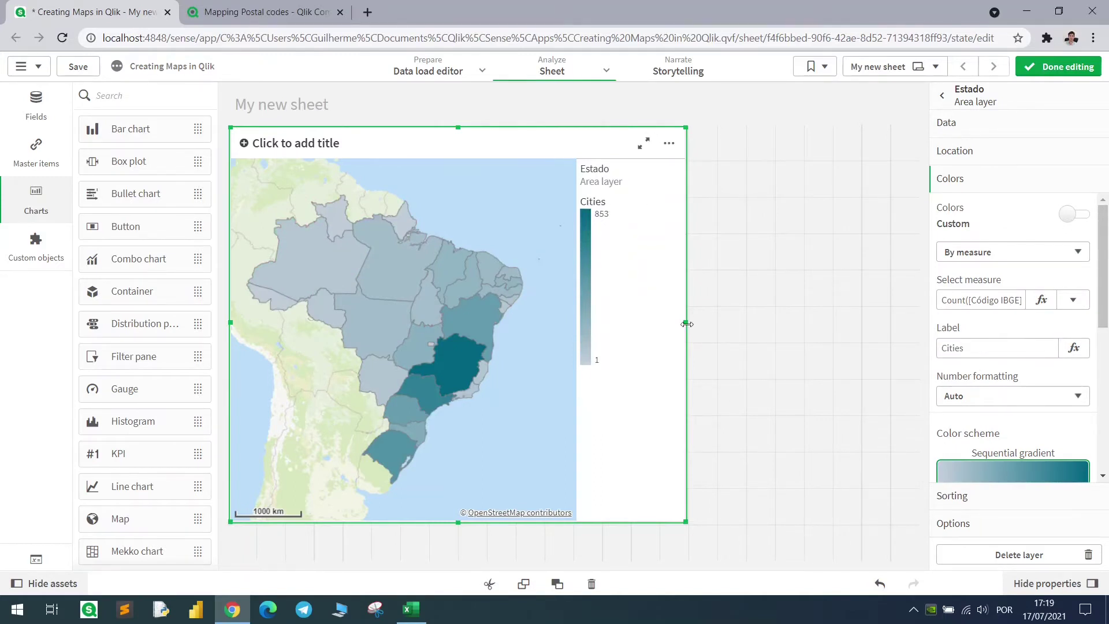
left_click_drag(685, 322, 588, 331)
Step: Place a second map on the right half with an area layer using Código IBGE
left_click(225, 404)
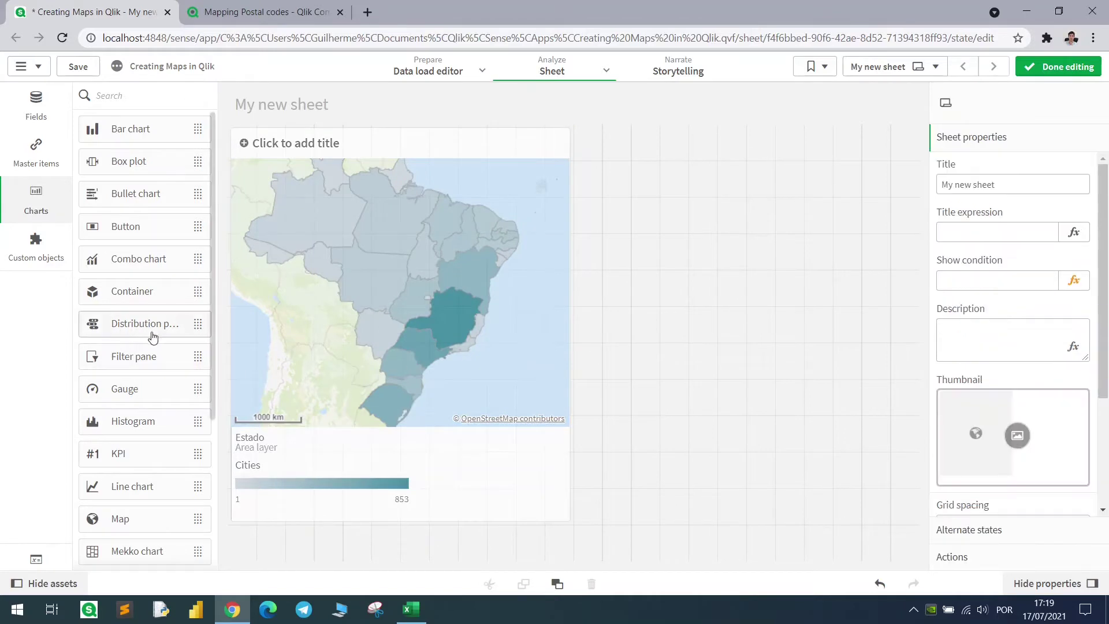
left_click_drag(112, 519, 741, 517)
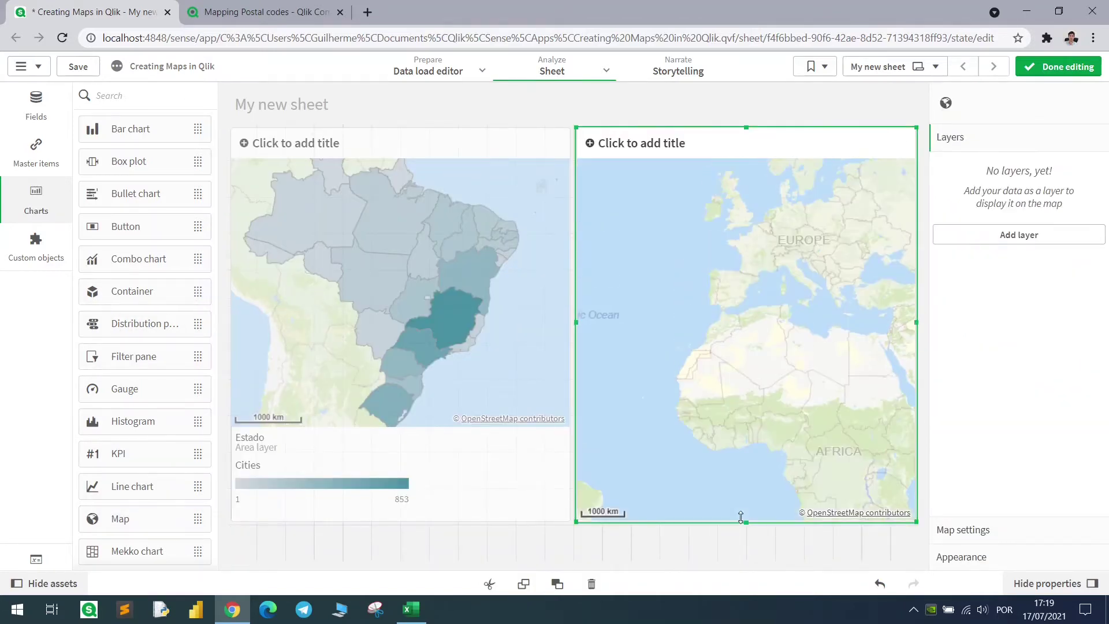
left_click(987, 236)
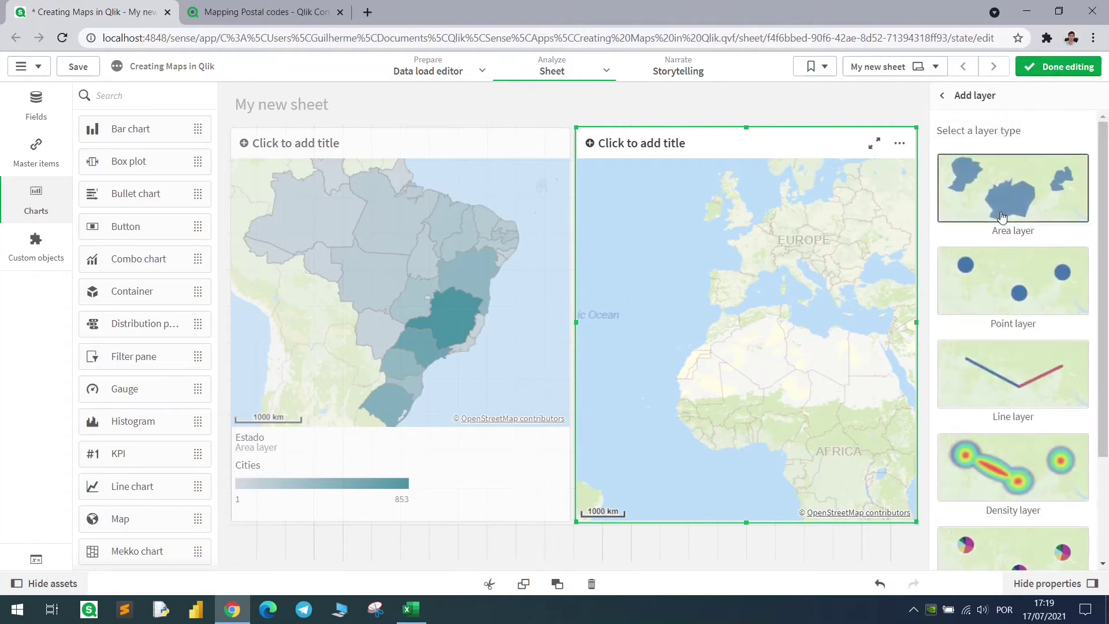
left_click(1044, 197)
left_click(1016, 225)
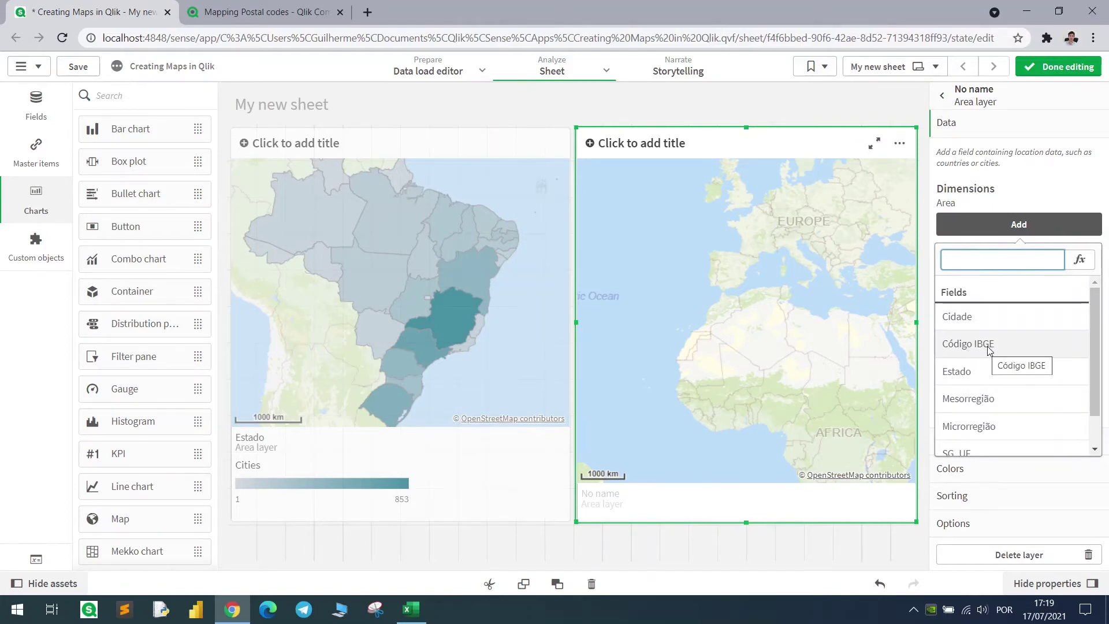
left_click(988, 349)
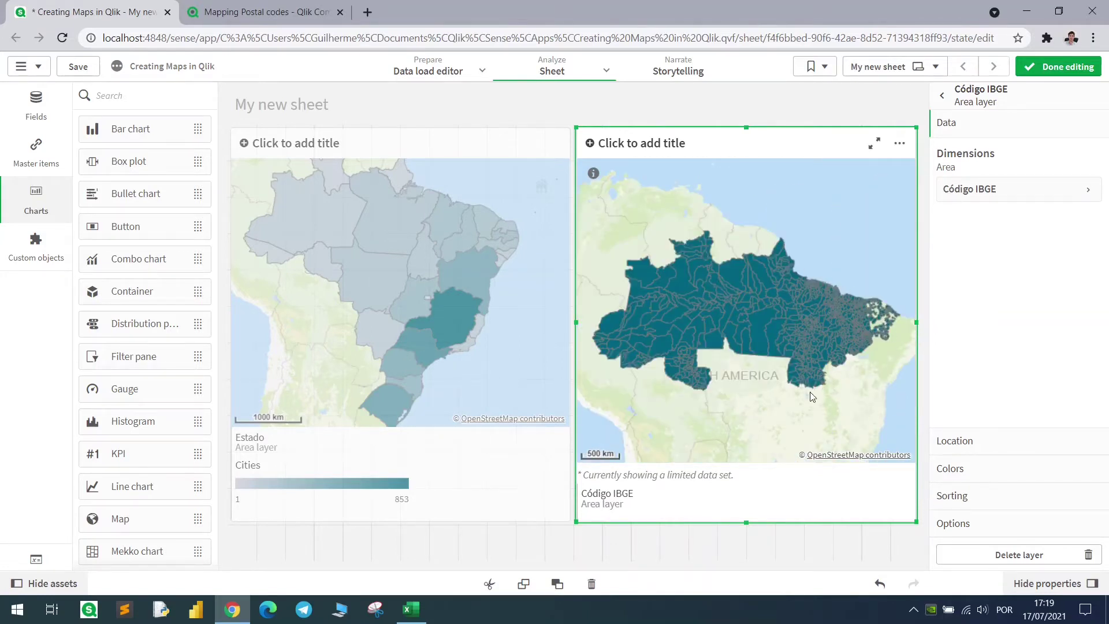
Step: Change the Código IBGE layer's Max visible objects from 1000 to 6000
left_click(969, 526)
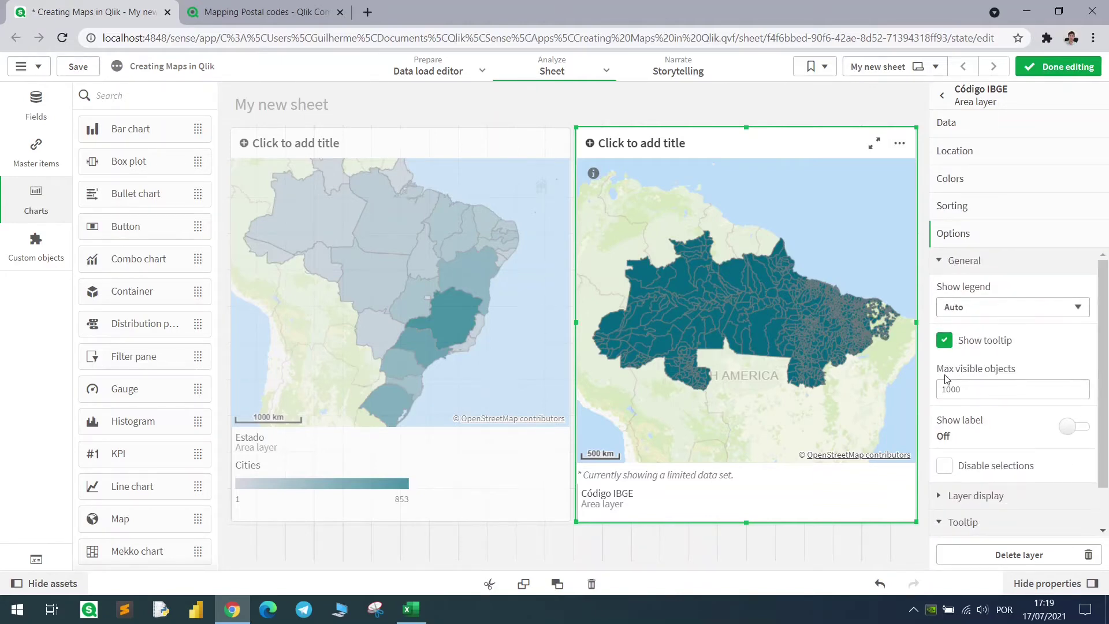
left_click_drag(947, 389, 932, 393)
type("6")
key("Return")
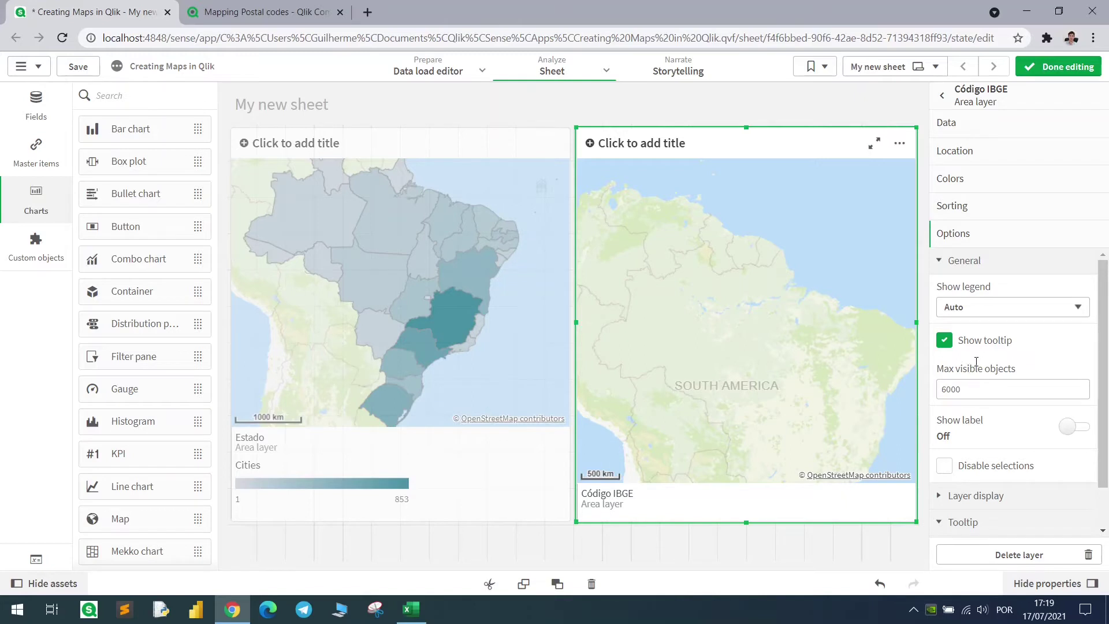
Step: Colour the municipality layer by Estado with 100 persistent colours, then finish editing
left_click(964, 181)
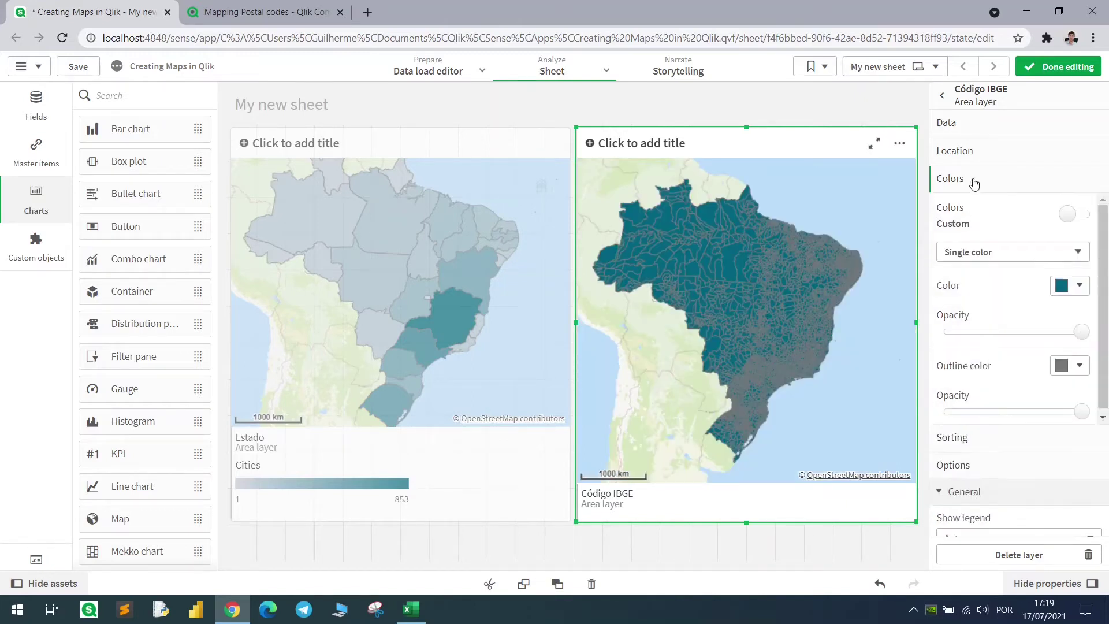
left_click(1017, 256)
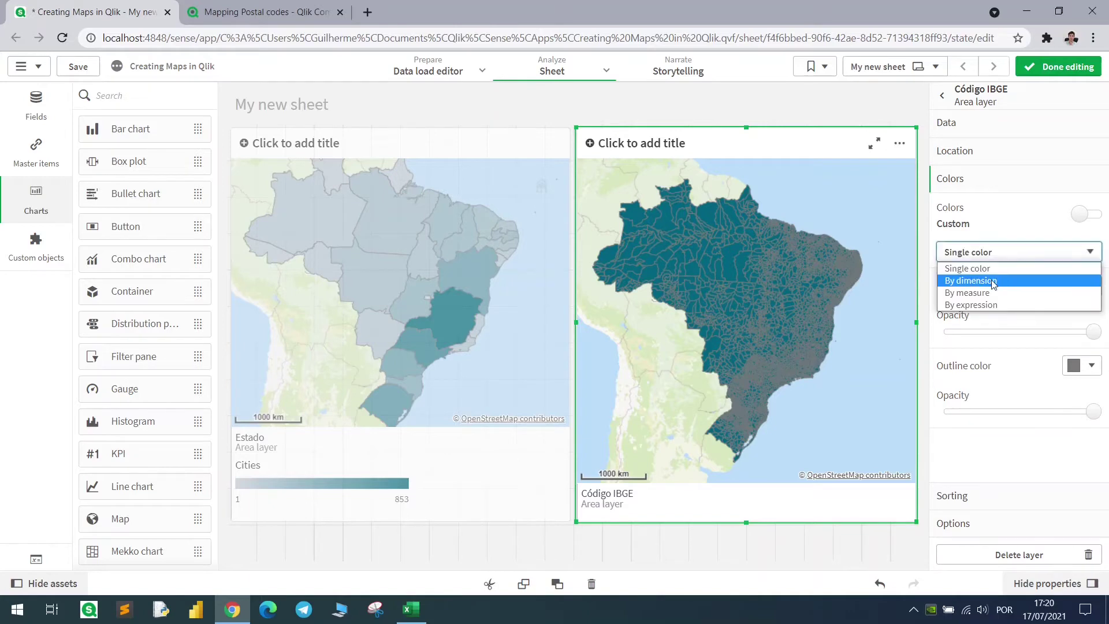
left_click(994, 282)
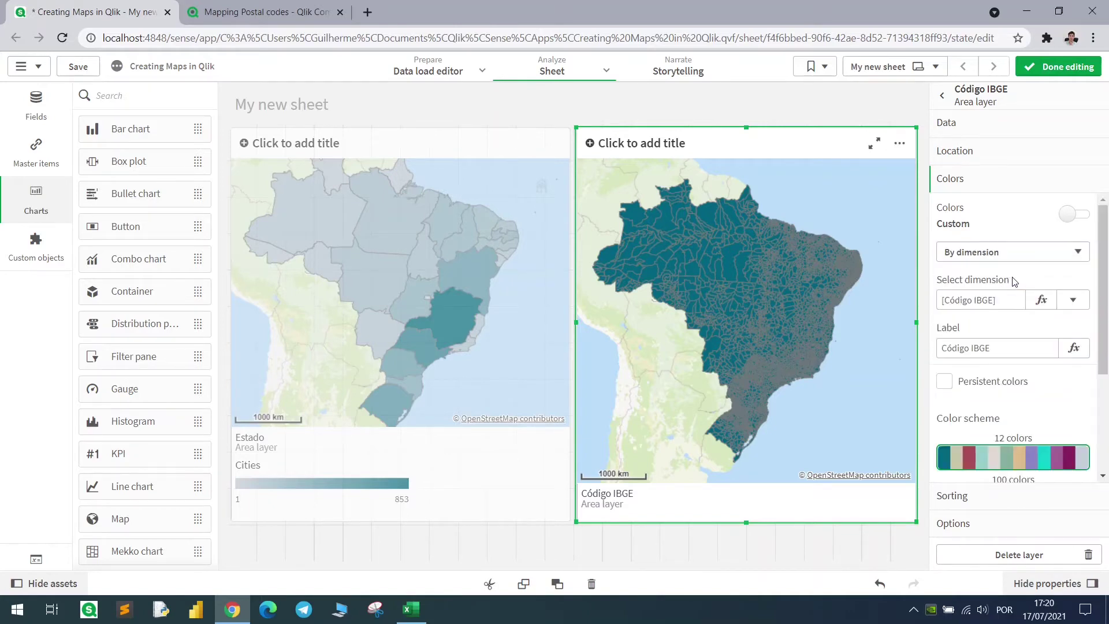
left_click(1074, 300)
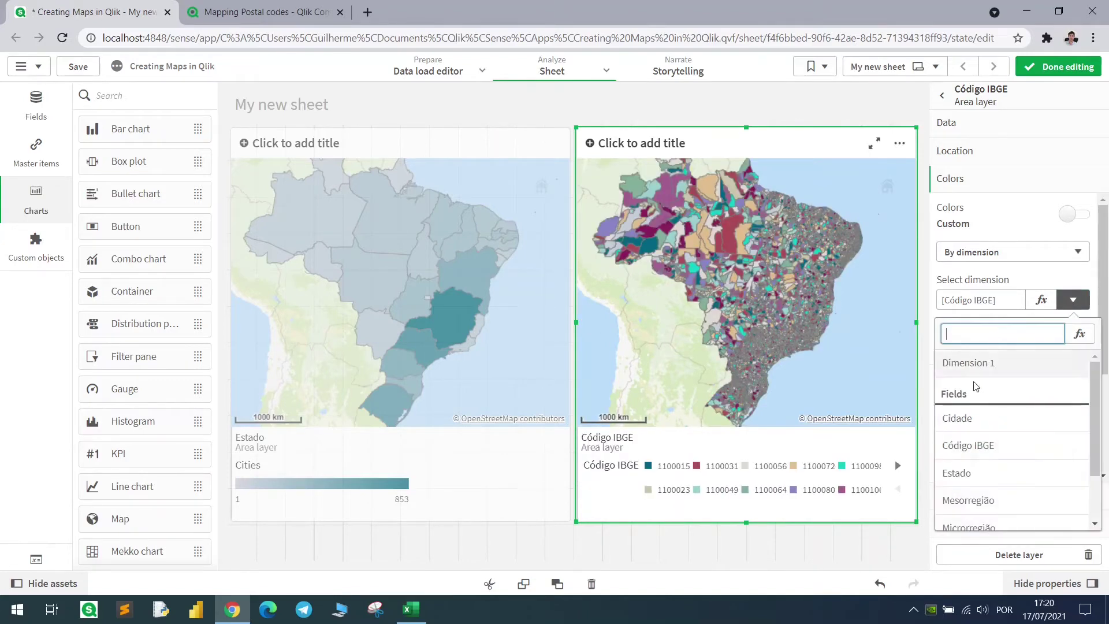
left_click(957, 473)
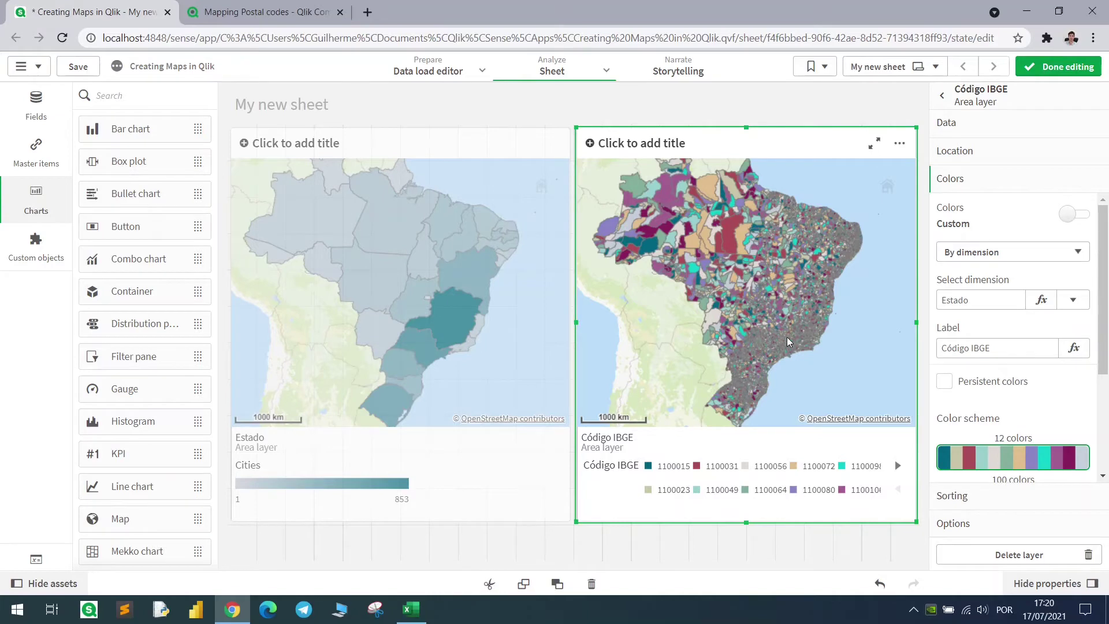
scroll(985, 404, "down", 1)
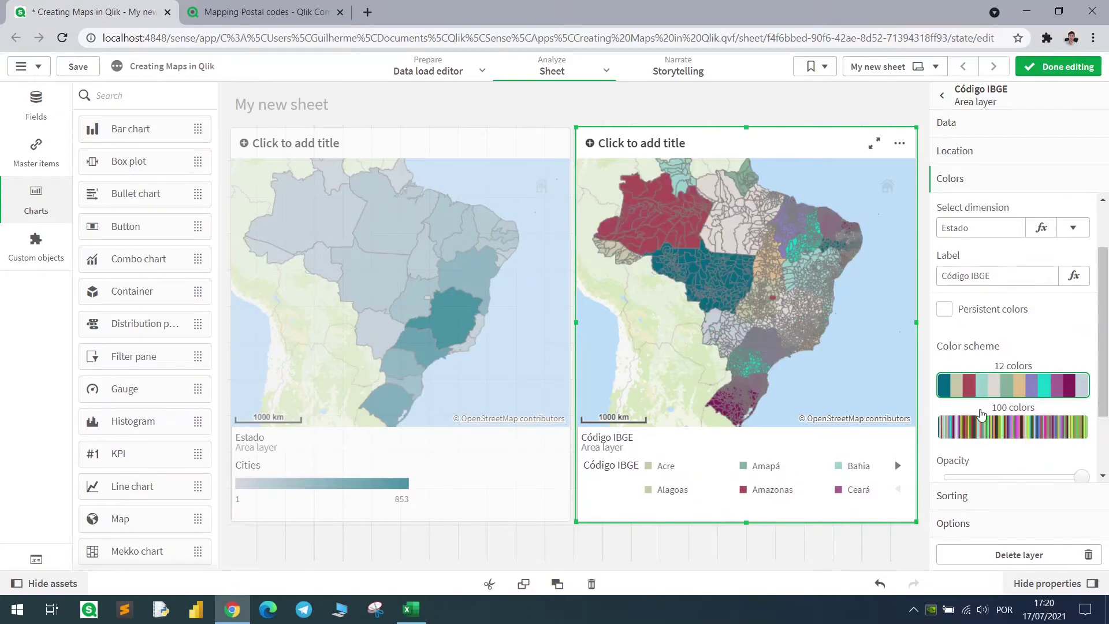
left_click(985, 428)
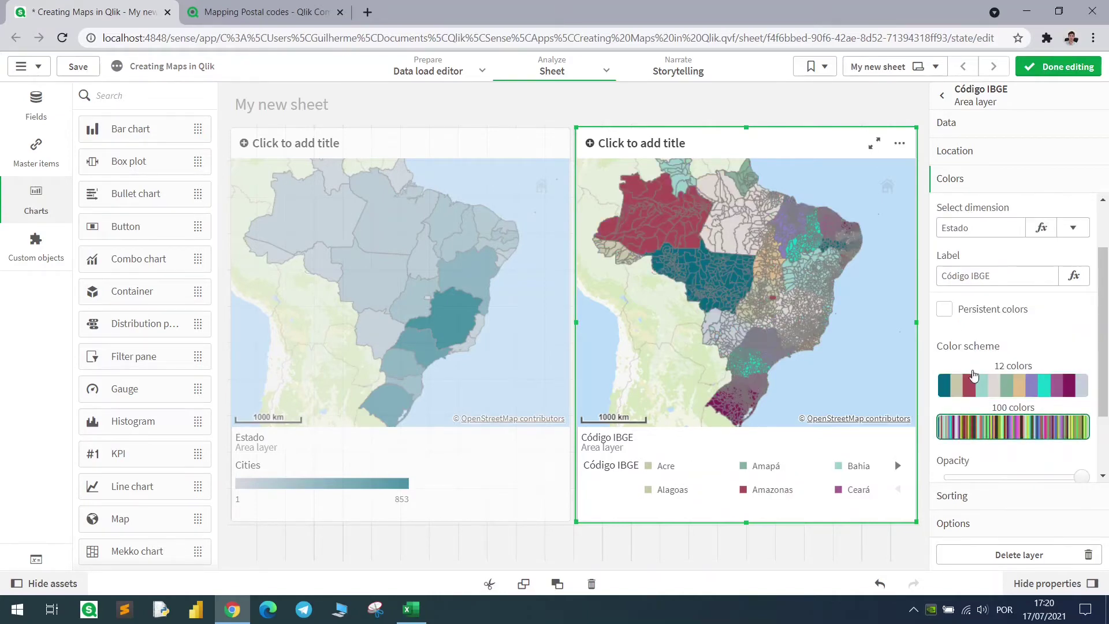
left_click(944, 312)
left_click(1040, 67)
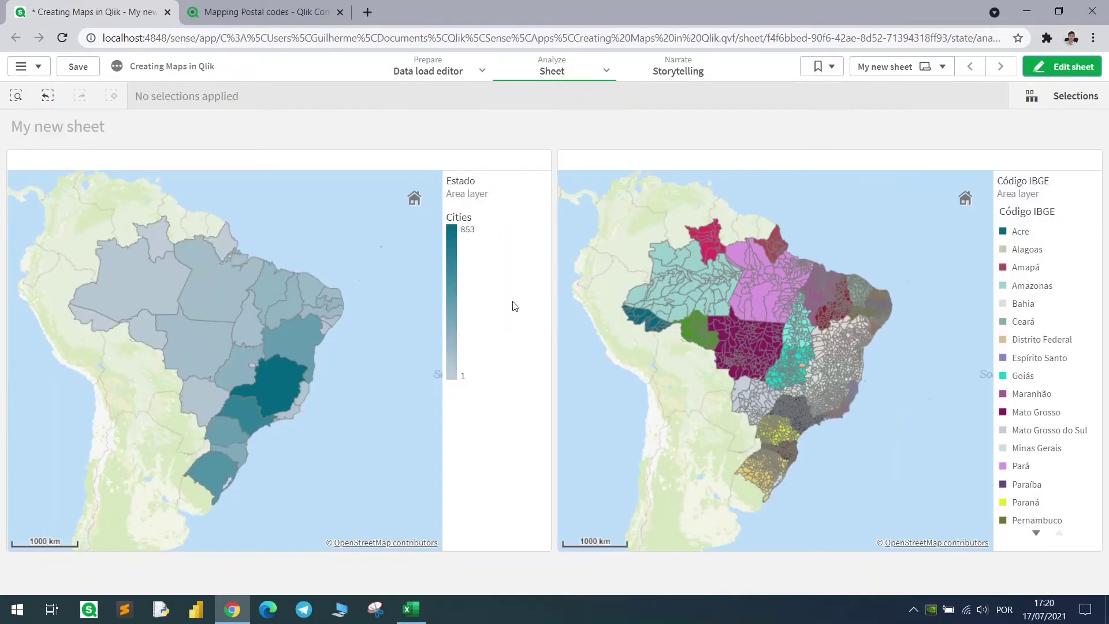
Step: Select Minas Gerais on the state map and switch the Código IBGE layer's colour dimension to Mesorregião
left_click(265, 386)
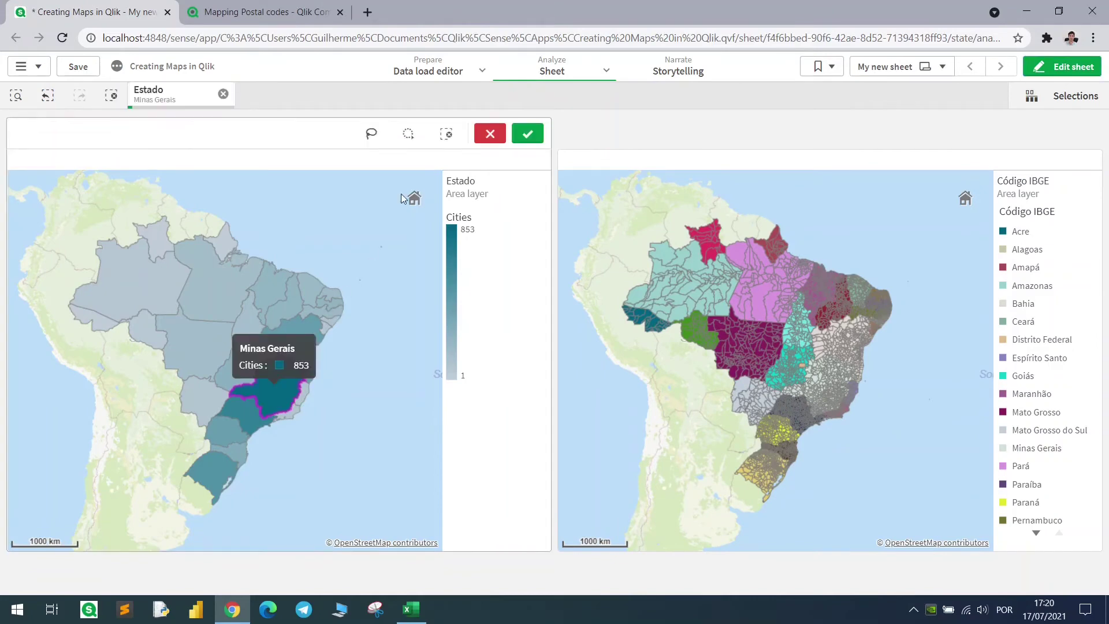
left_click(527, 131)
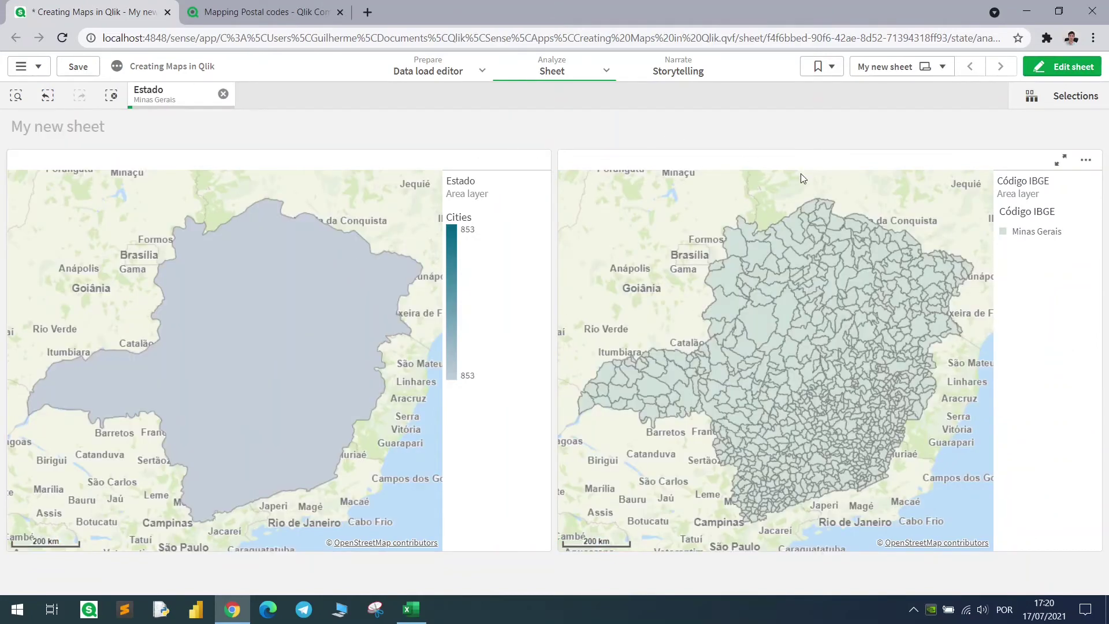
left_click(1064, 67)
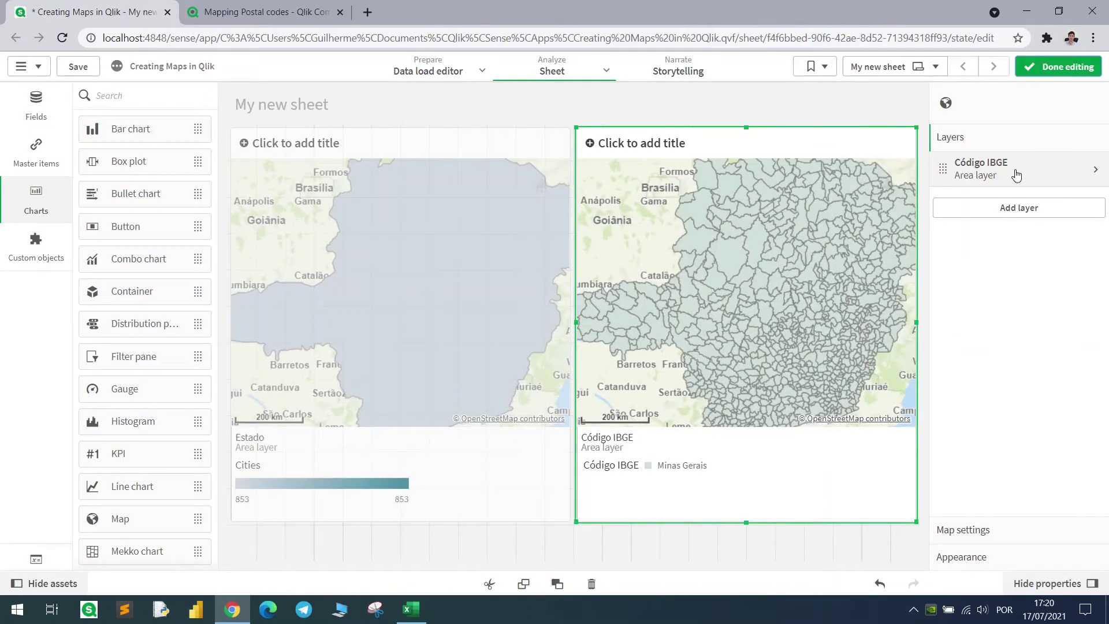
left_click(1016, 175)
left_click(1066, 306)
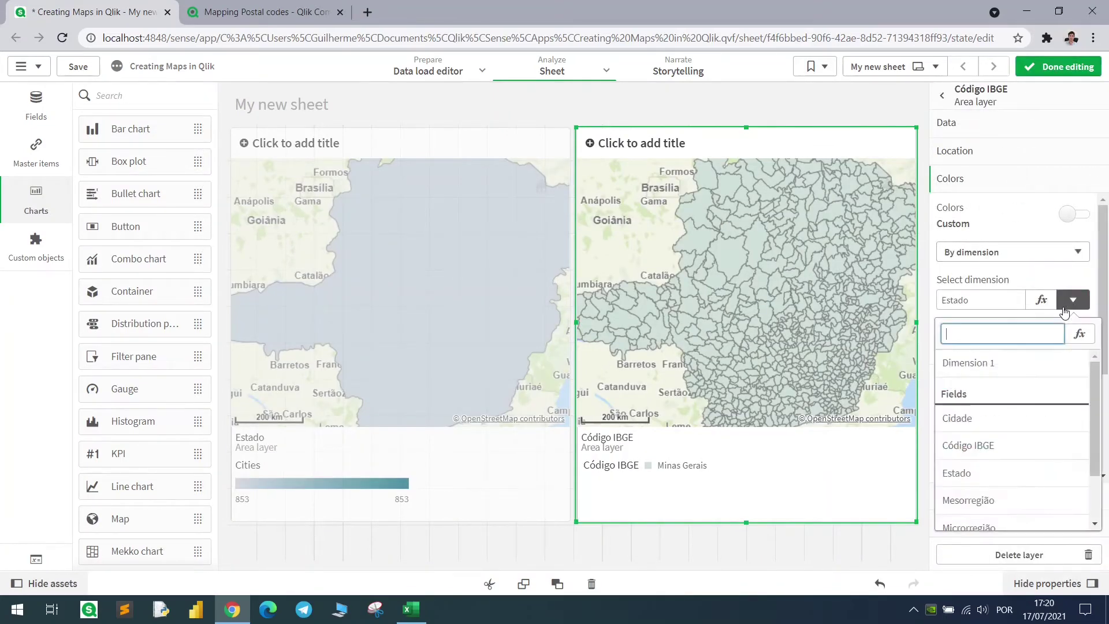
left_click(1006, 501)
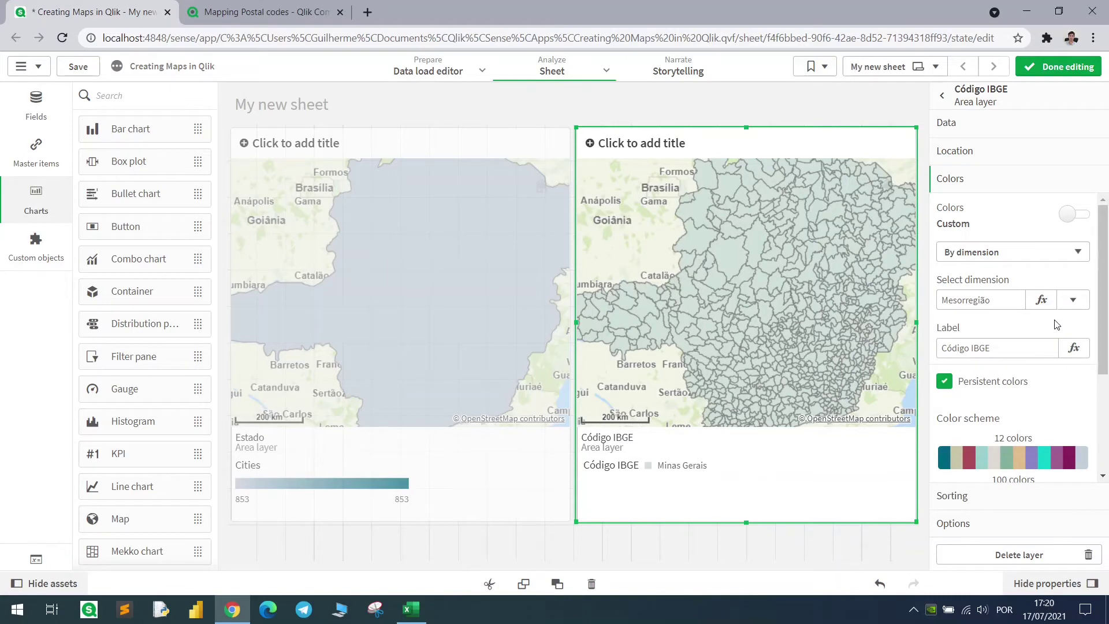
Step: Inspect the Mesorregião-coloured Minas Gerais municipalities and their tooltip, then resume sheet editing
left_click(1059, 66)
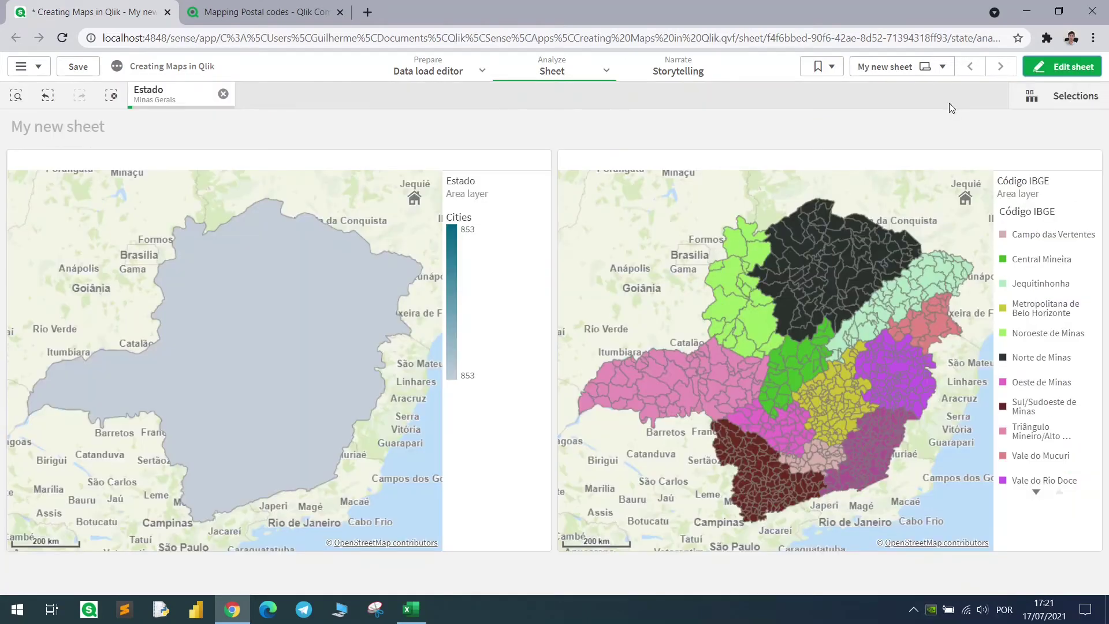
mouse_move(757, 254)
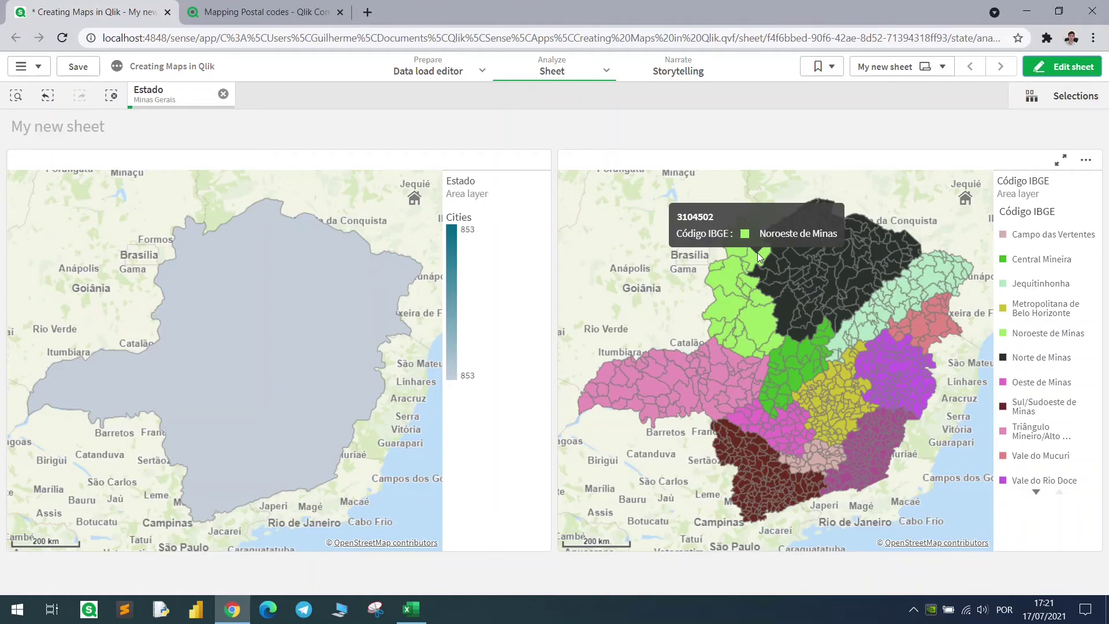
left_click(1062, 66)
Step: Replace the layer's Código IBGE dimension with the expression Cidade&','&Estado, labelled City
left_click(1004, 174)
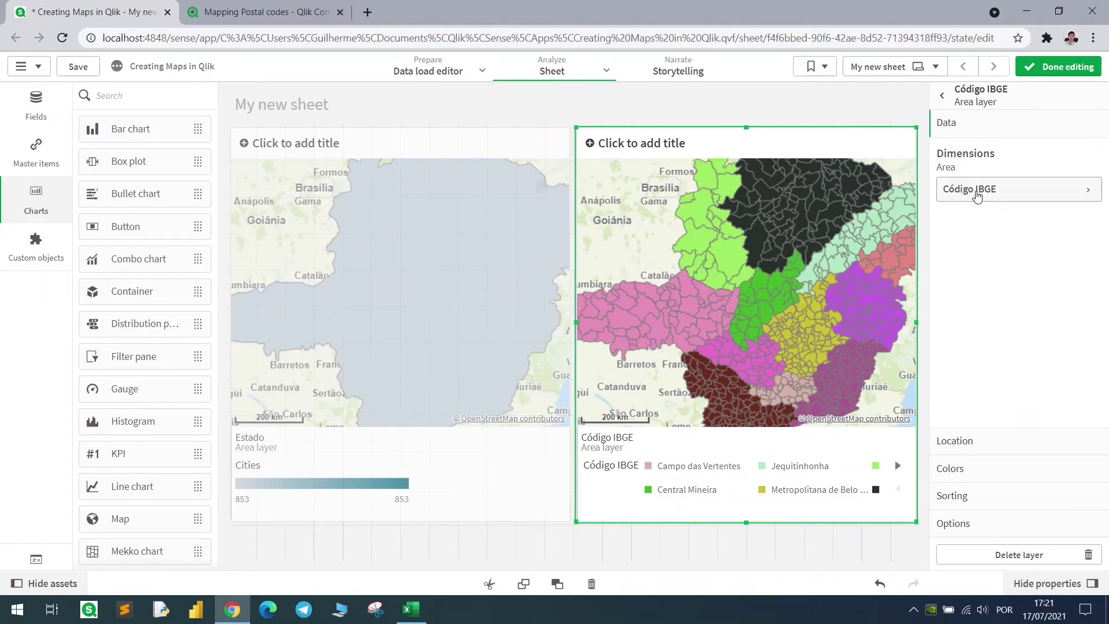
left_click(977, 194)
left_click(1066, 234)
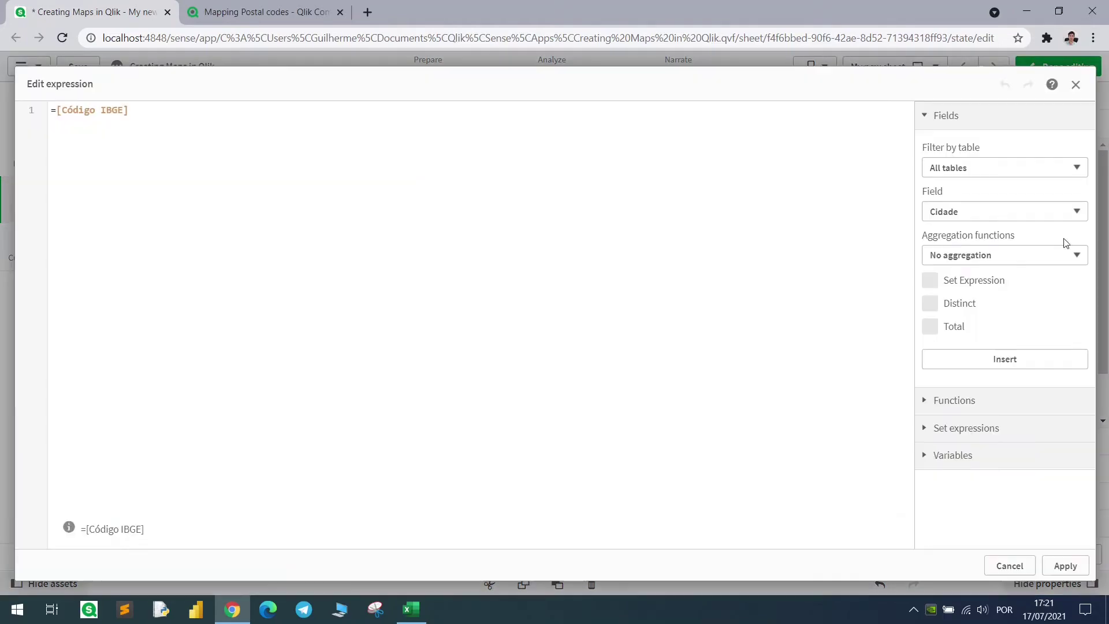
type("Ci")
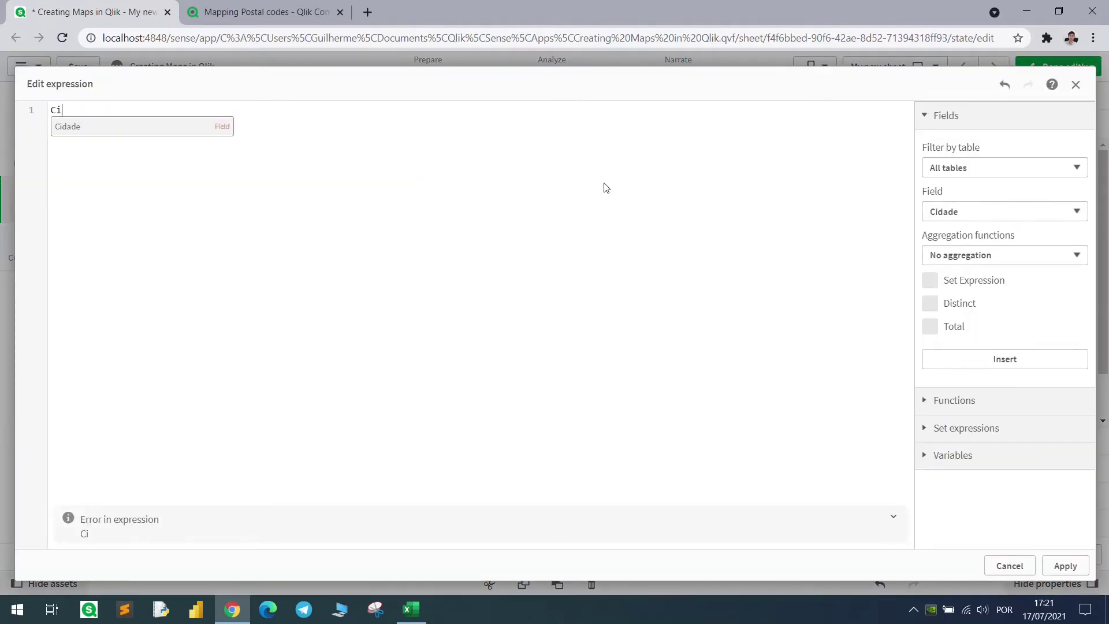
type("dade&")
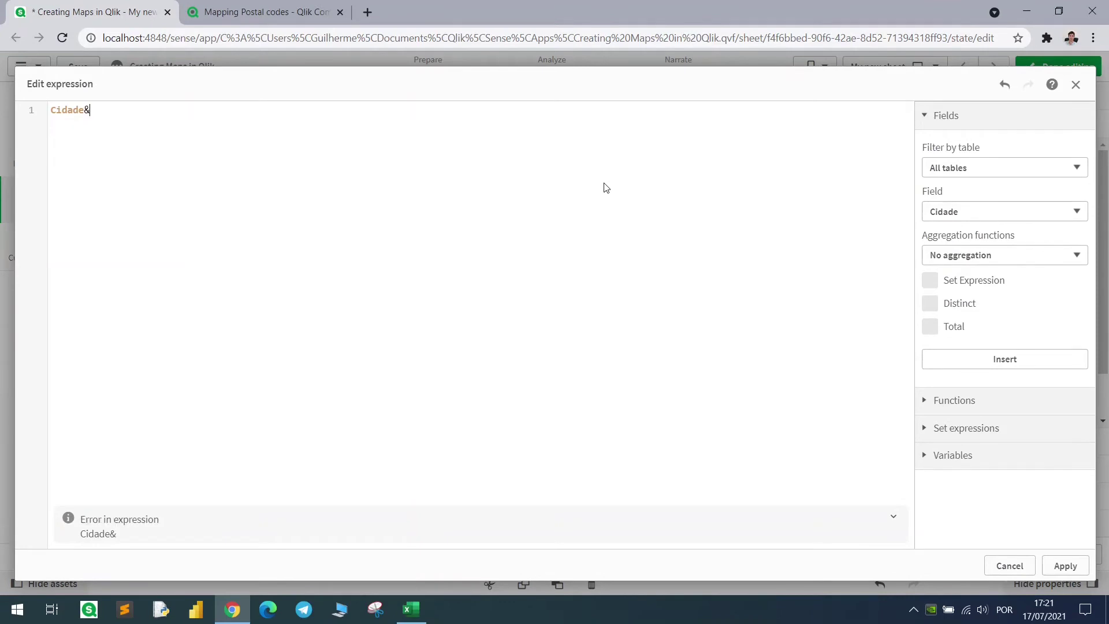
type("','&Estado")
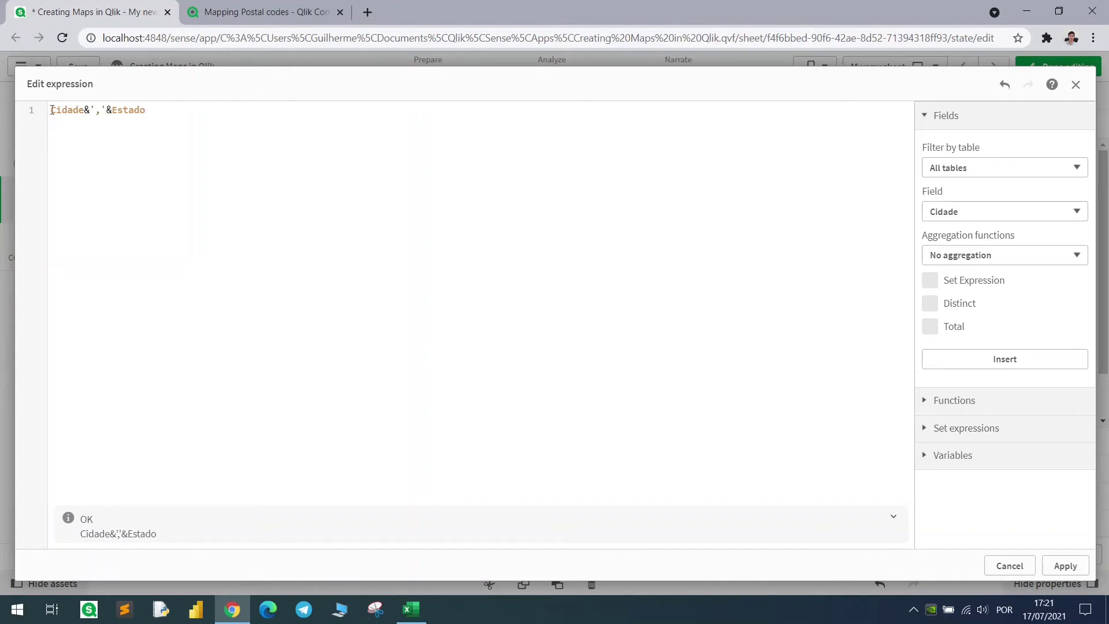
left_click_drag(52, 110, 84, 112)
left_click(1066, 566)
left_click(966, 280)
type("City")
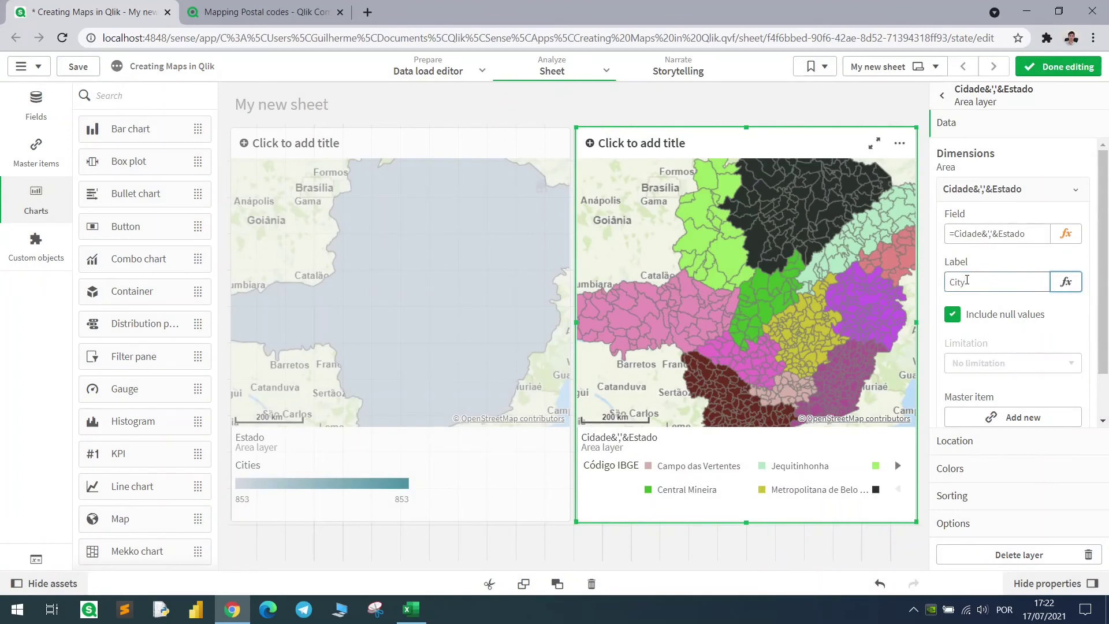
left_click(1043, 68)
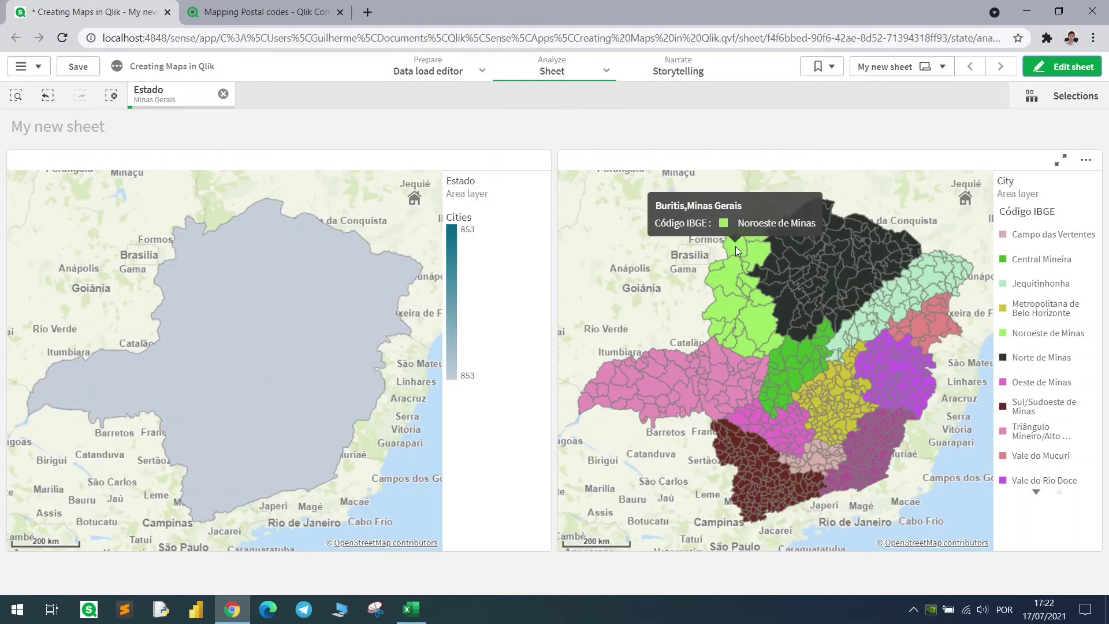
mouse_move(760, 318)
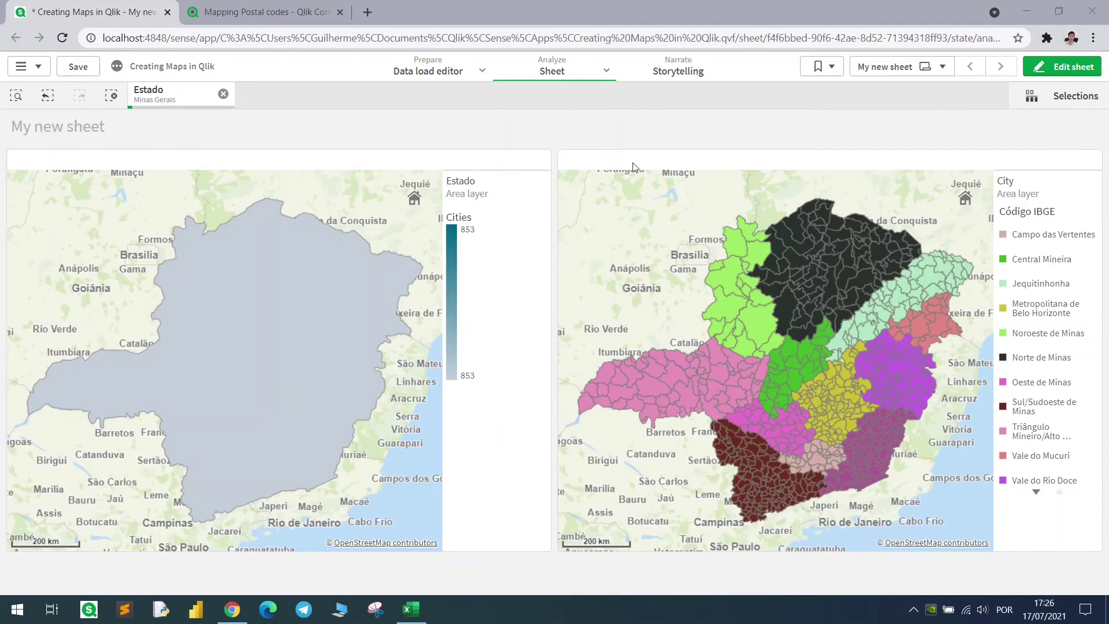
Step: Delete the City map chart and widen the remaining Estado map across the sheet
left_click(1063, 66)
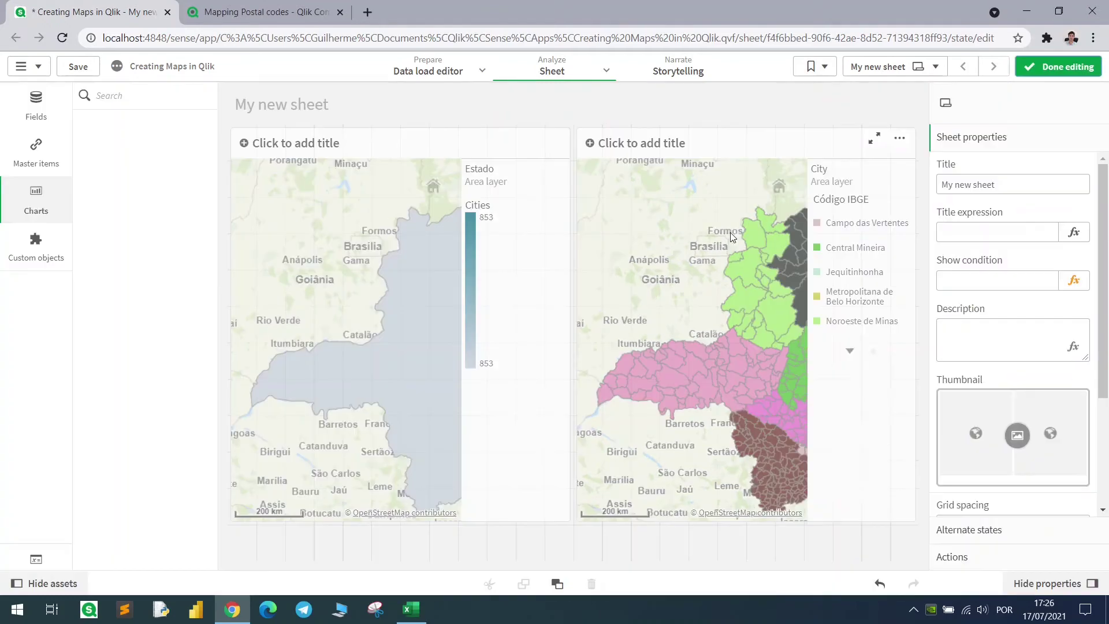
left_click(685, 224)
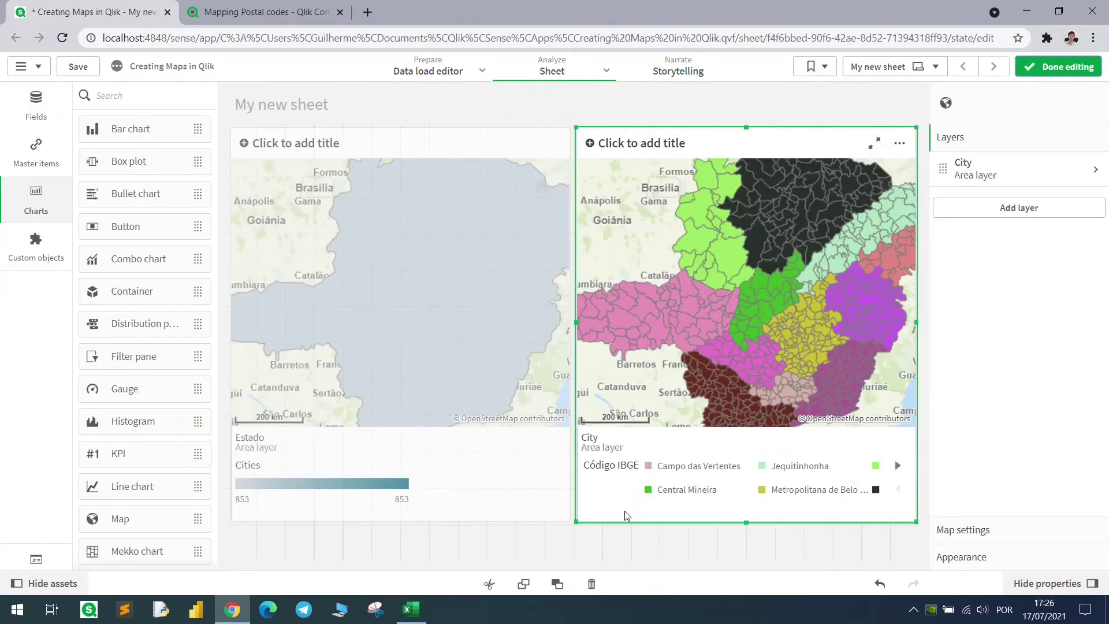
left_click(592, 585)
left_click(562, 304)
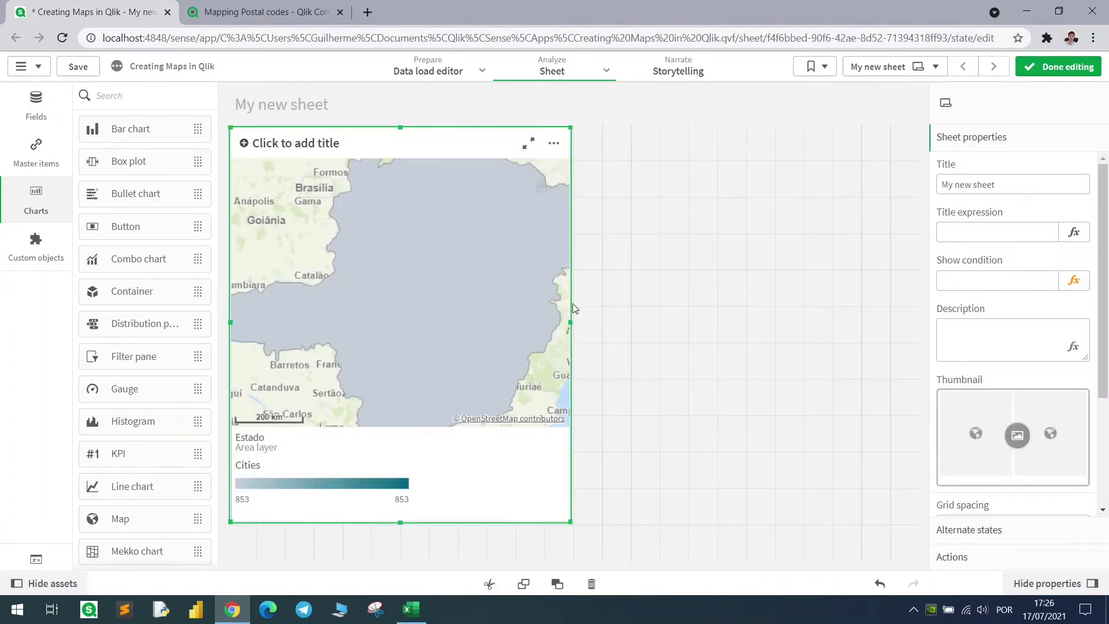
left_click_drag(569, 322, 800, 322)
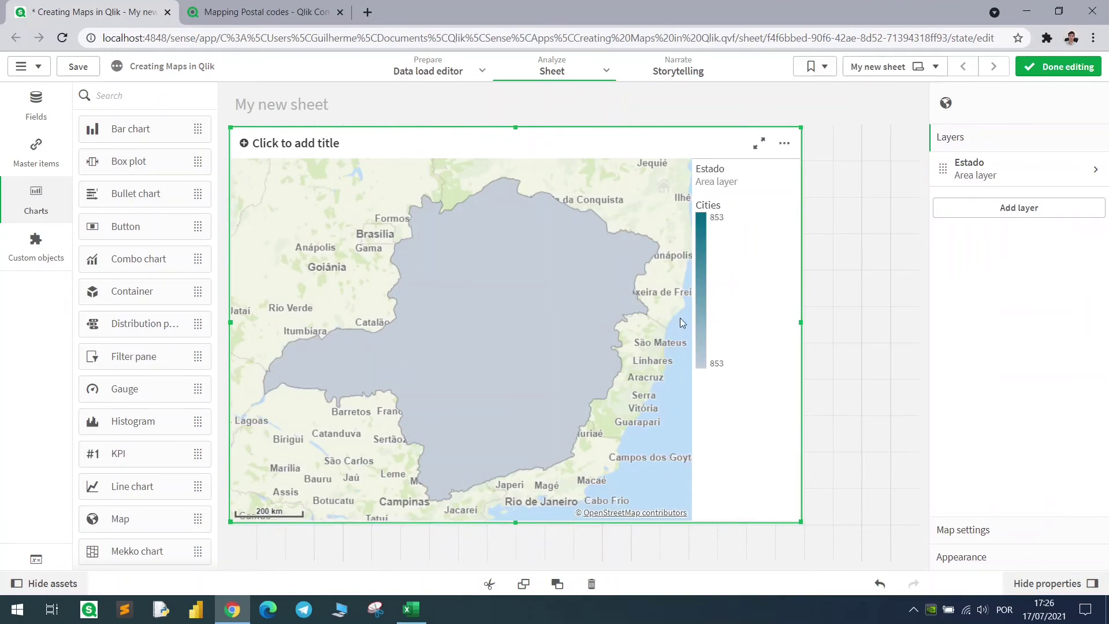
Step: Add a Código IBGE area layer to the map and order it beneath the Estado layer
left_click(1005, 213)
left_click(1010, 189)
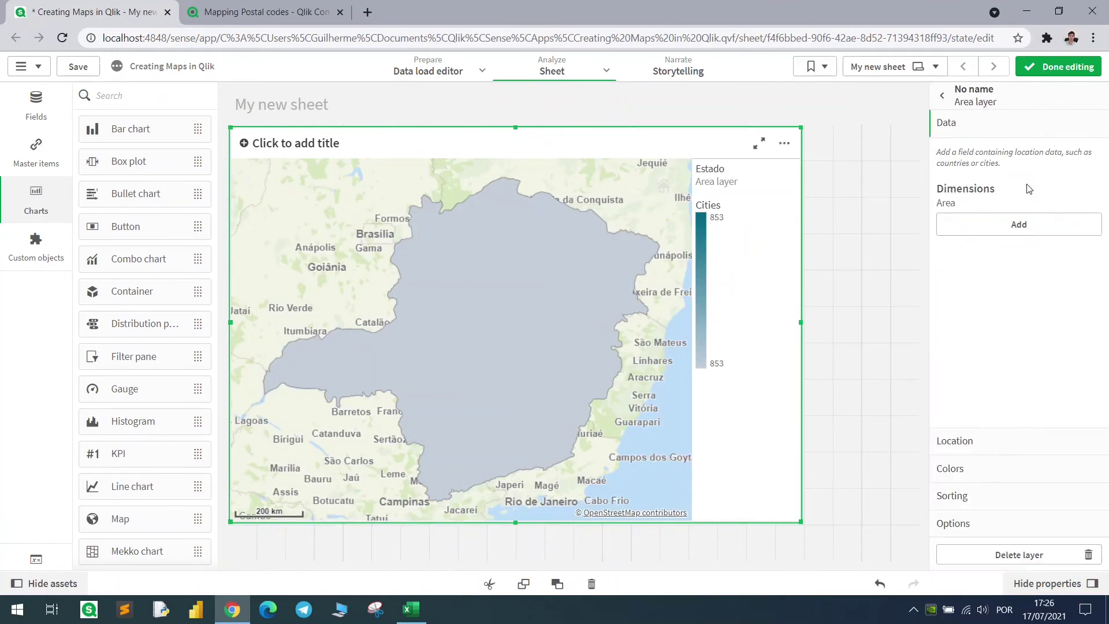
left_click(1018, 223)
left_click(987, 343)
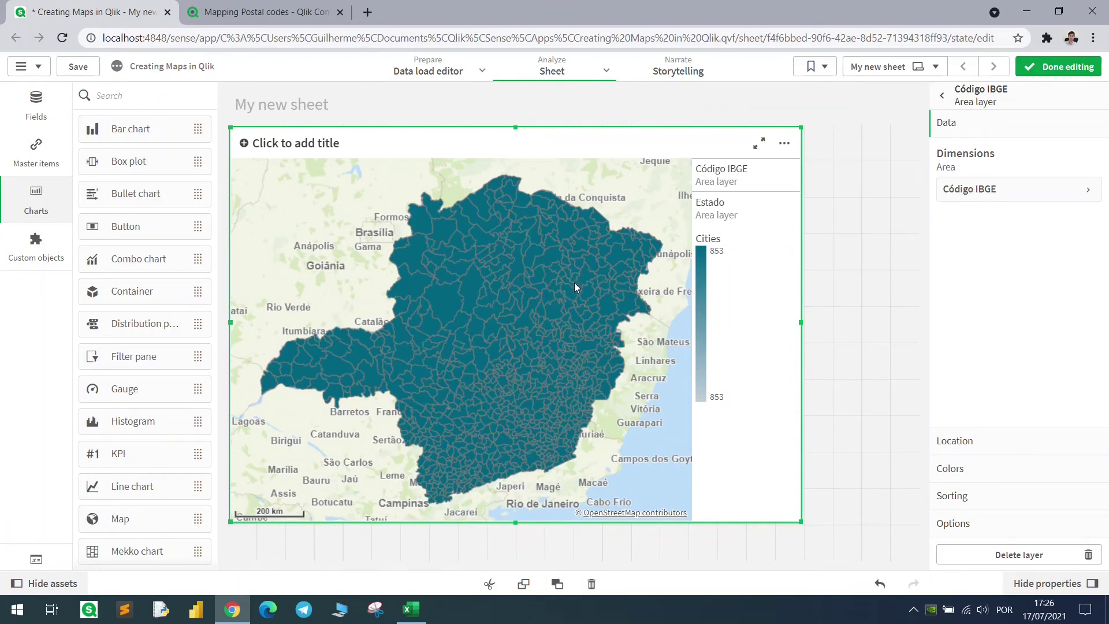
left_click(942, 96)
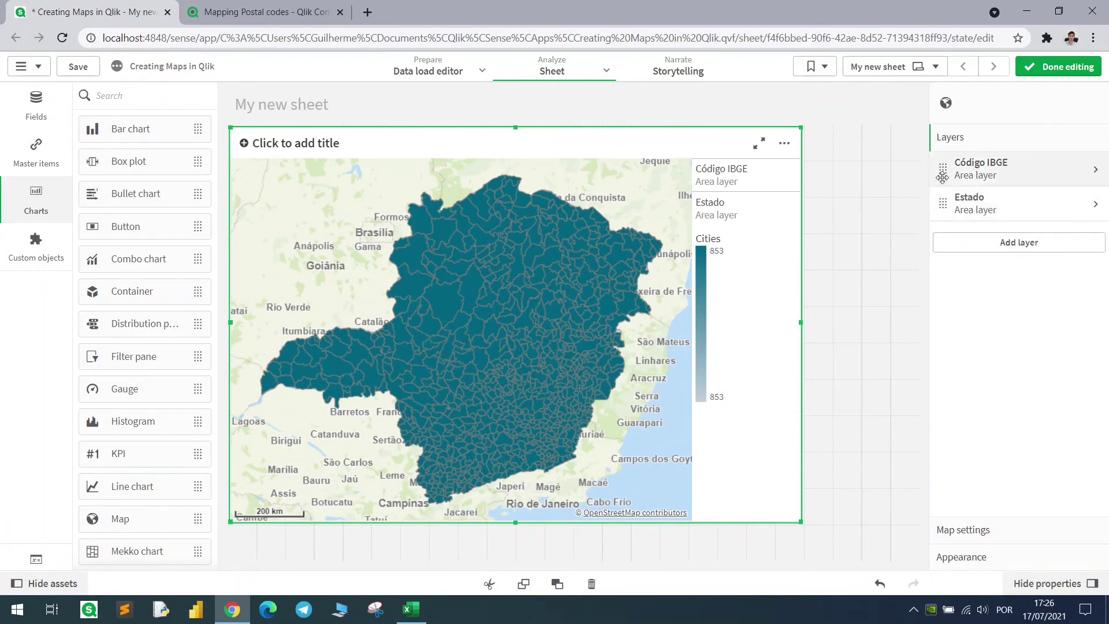
left_click_drag(943, 177, 945, 204)
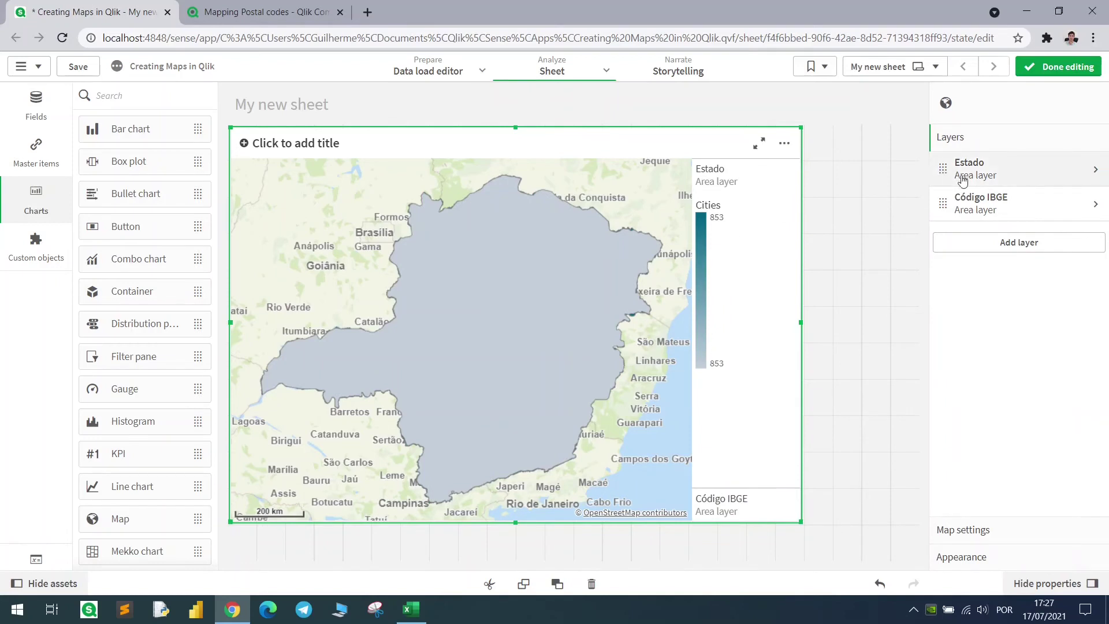
Step: Open the Estado layer's settings
left_click(1029, 171)
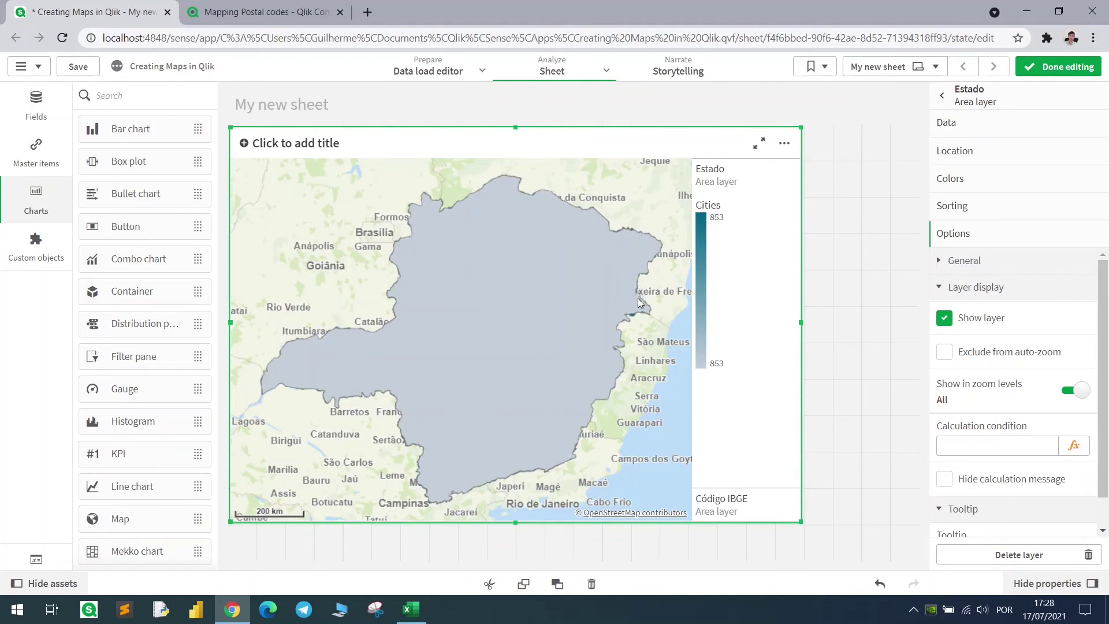
Step: Give the Estado layer calculation condition GetSelectedCount(Estado)=0 and hide its calculation message
left_click(1073, 446)
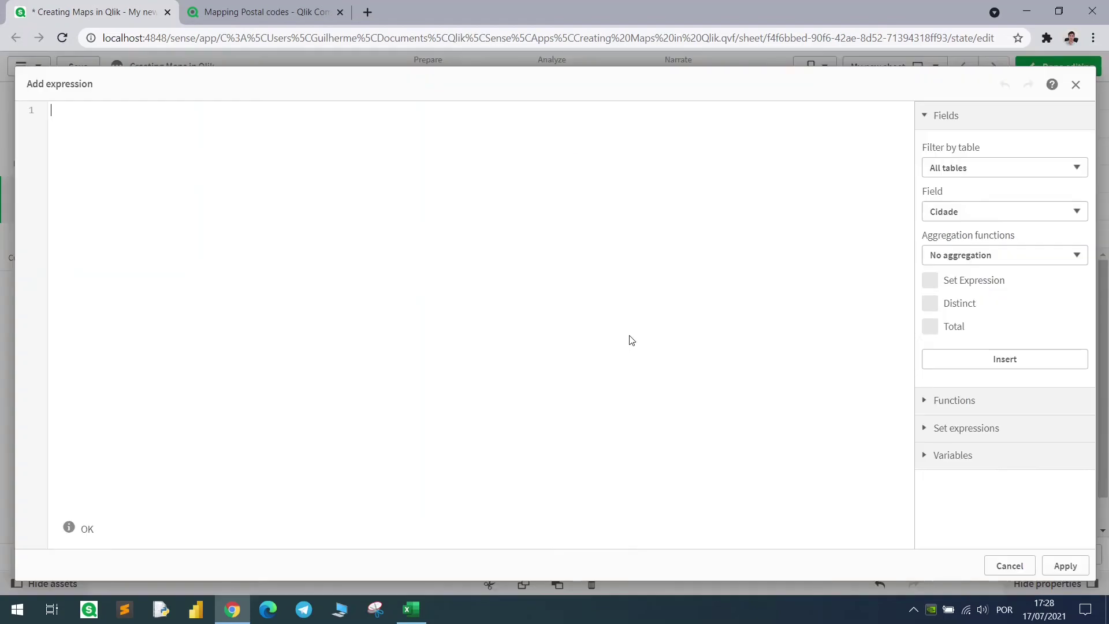
type("getsele")
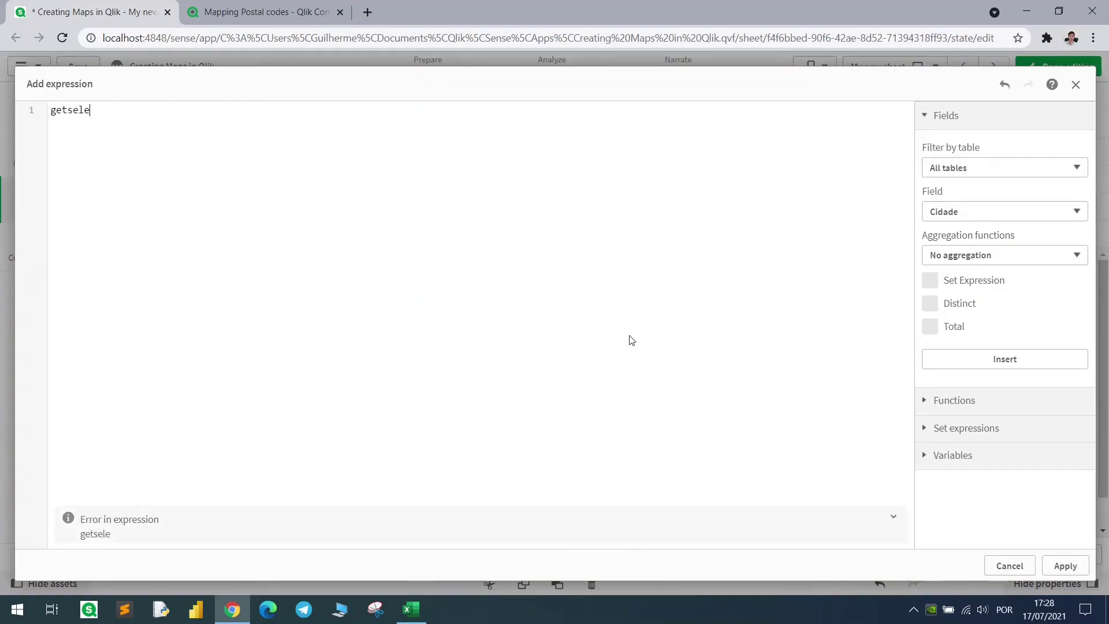
type("c")
key("Return")
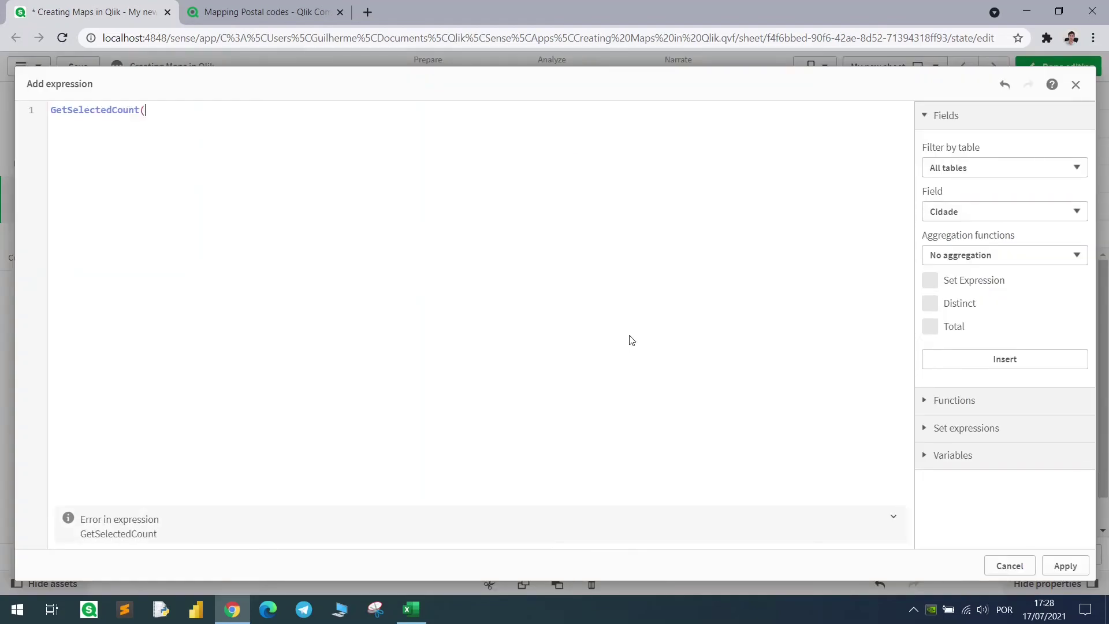
type("(esta")
key("Return")
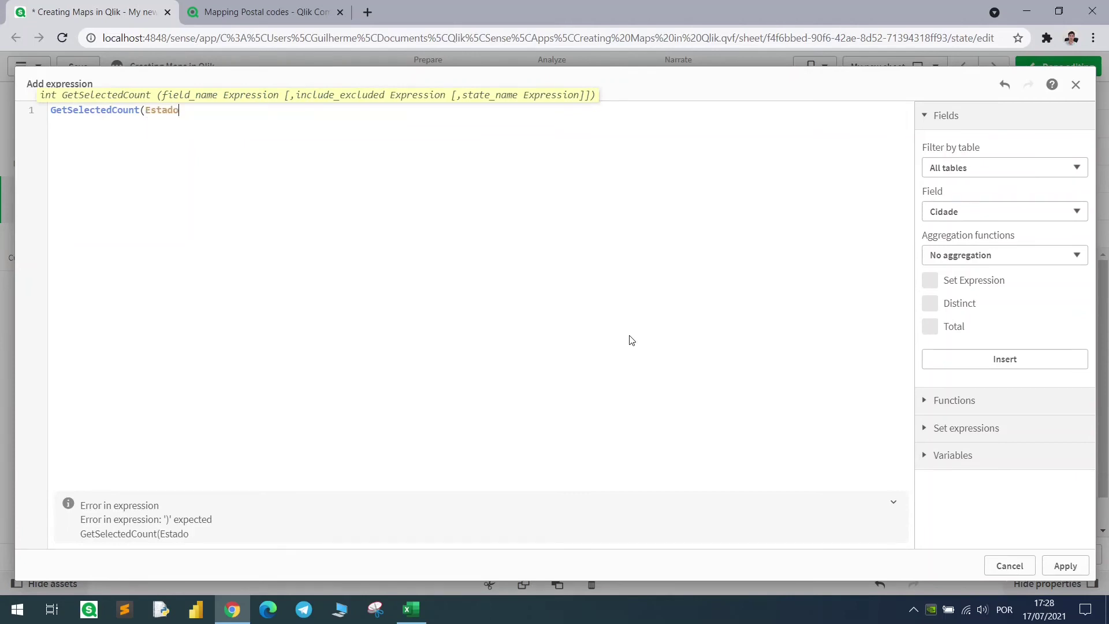
type(")=0")
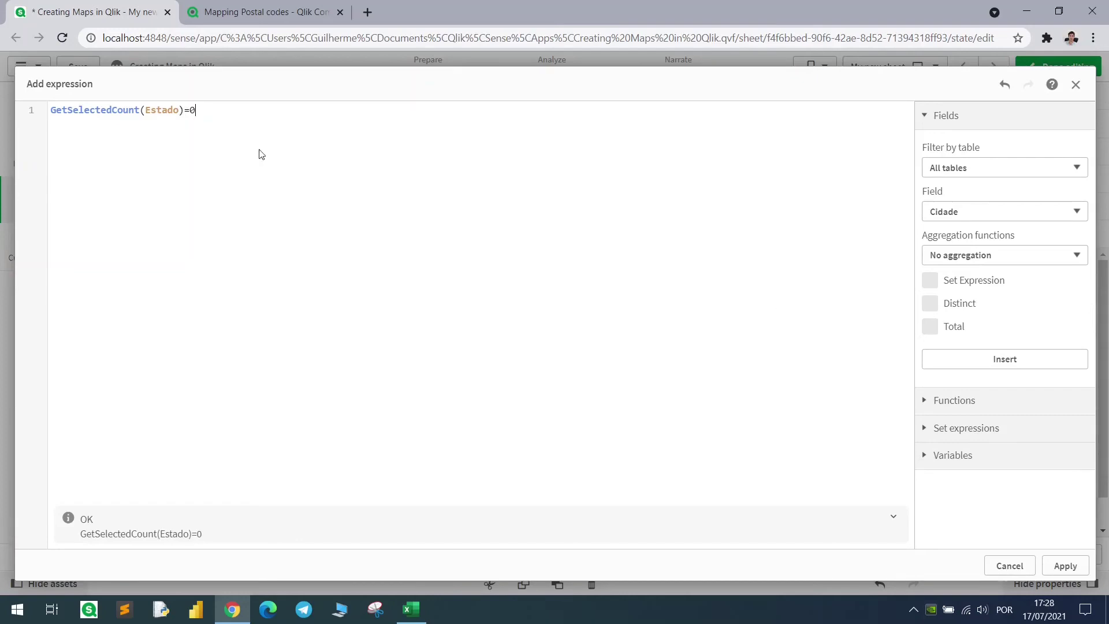
left_click(1061, 565)
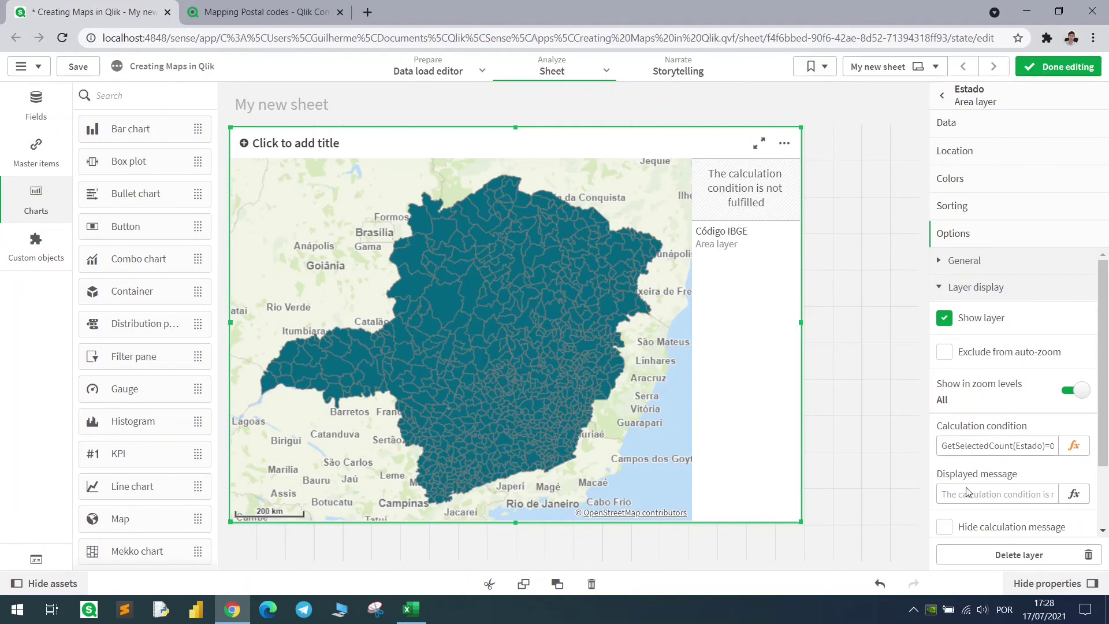
left_click(945, 527)
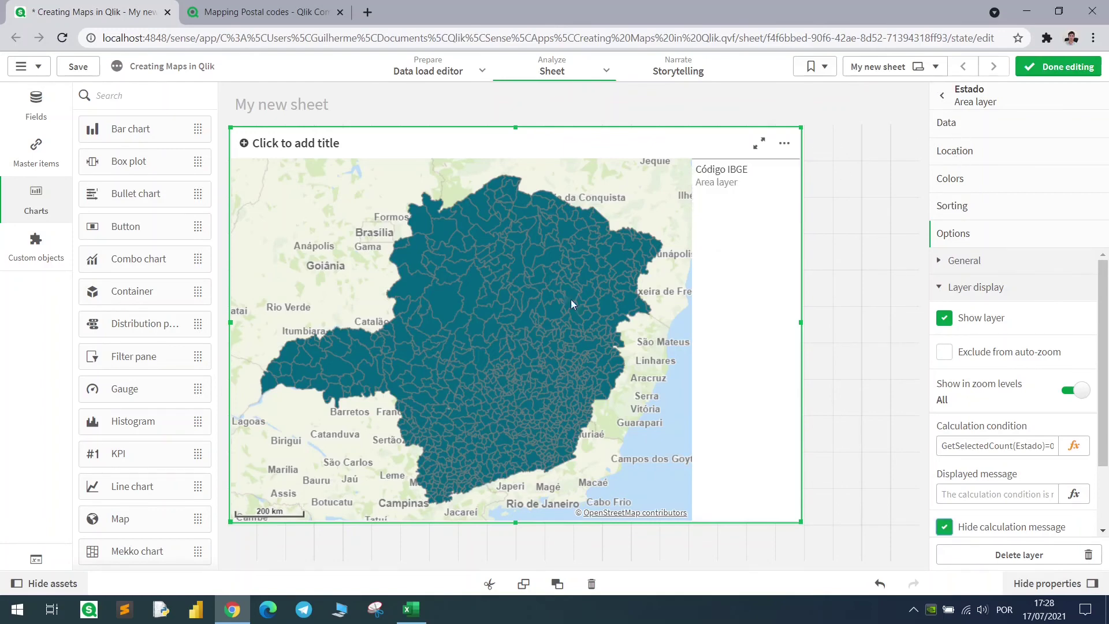
Step: Give the Código IBGE layer calculation condition GetSelectedCount(Estado)>0 and hide its calculation message
left_click(752, 215)
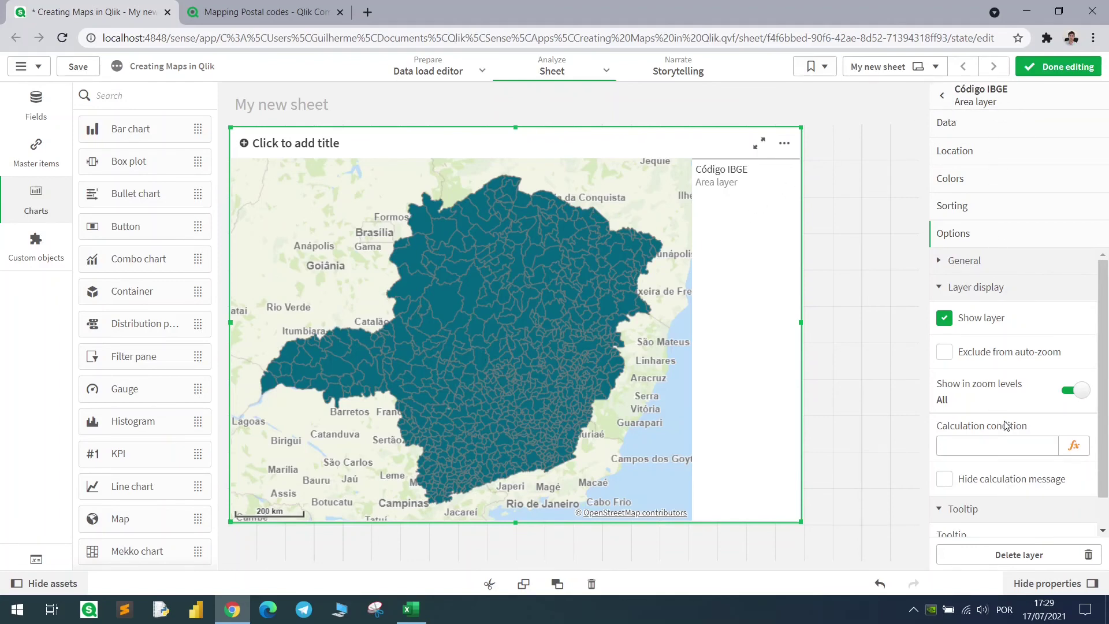
left_click(1076, 448)
type("get")
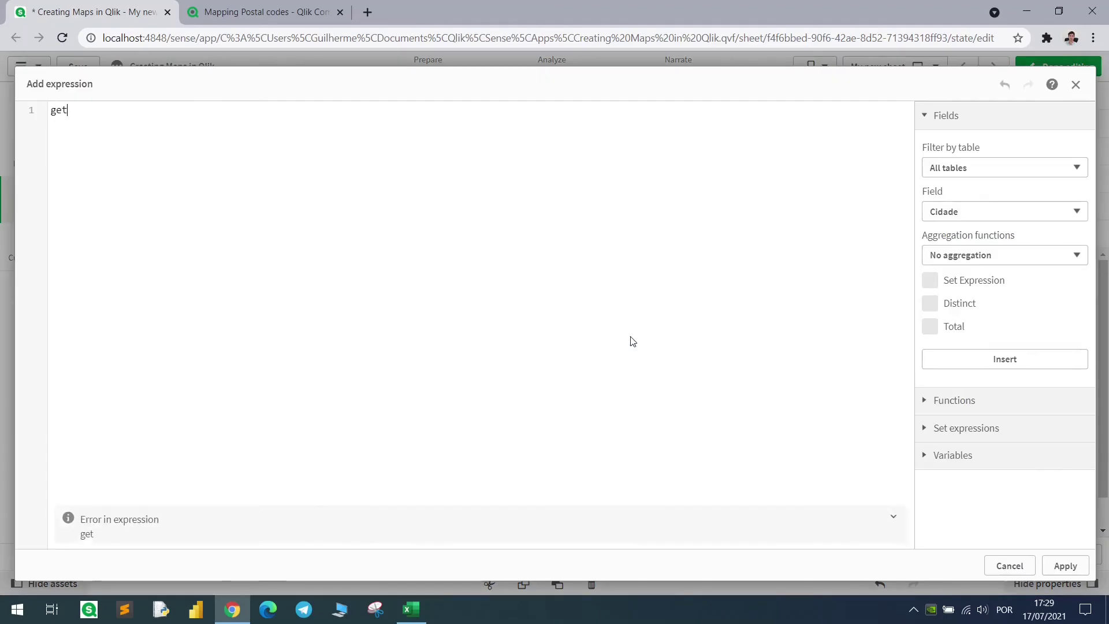
type("sel")
key("Return")
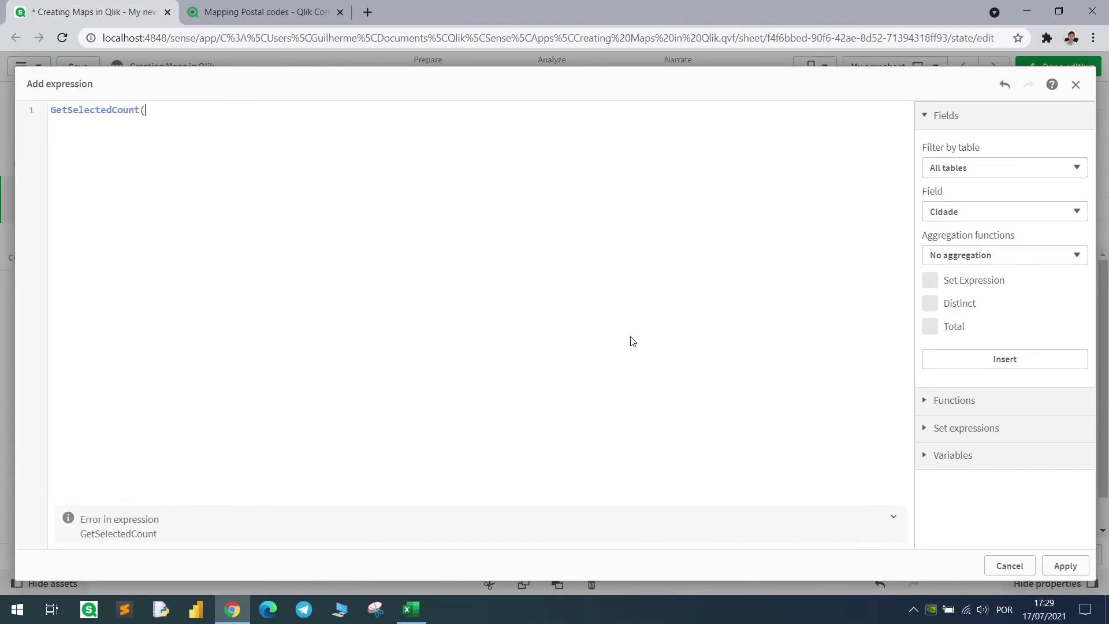
type("Estado")
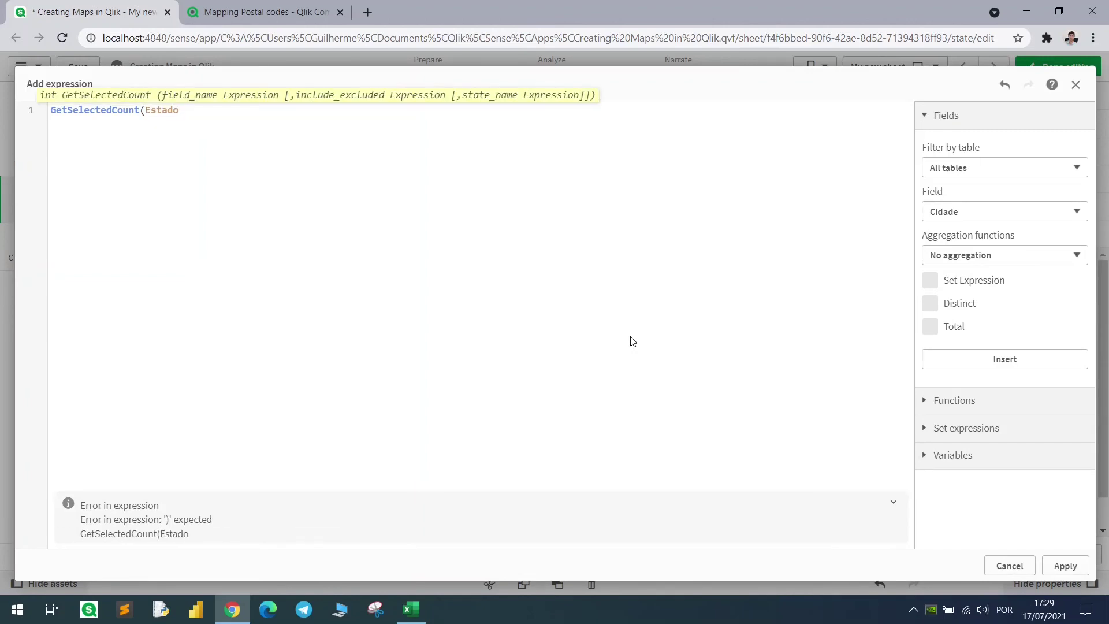
type(")>0")
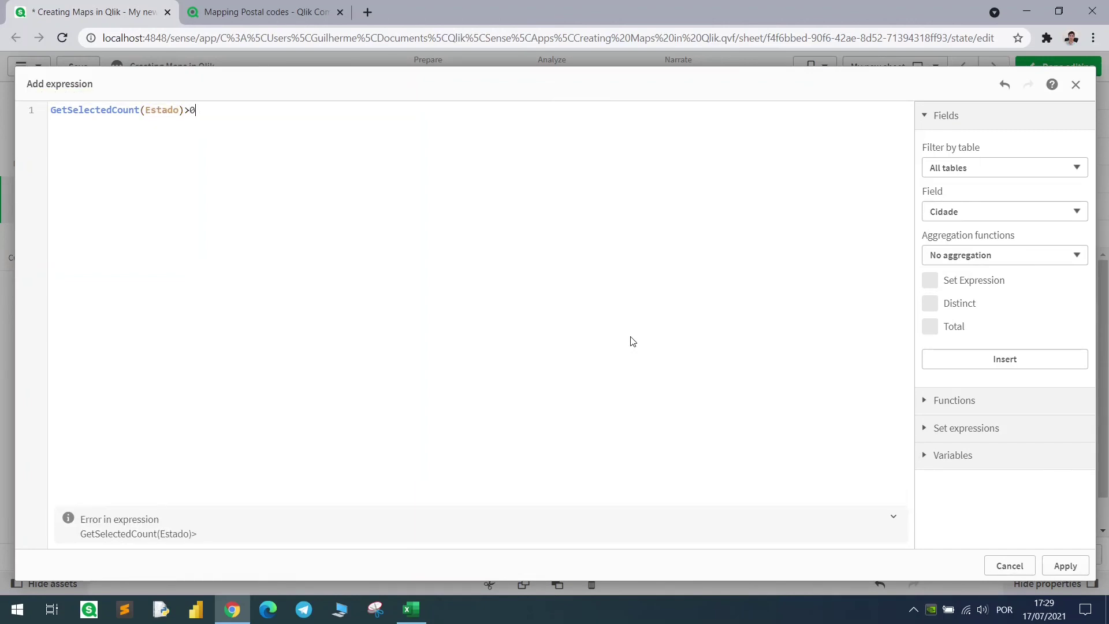
left_click(1065, 567)
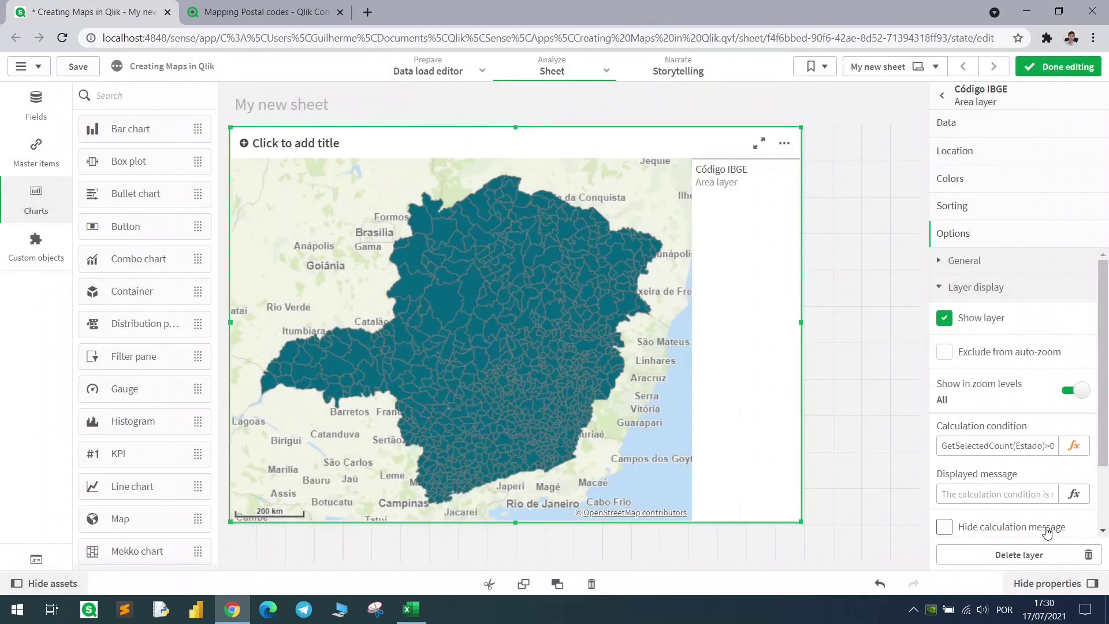
left_click(945, 528)
Step: Exit editing, clear the Minas Gerais selection, and select Mato Grosso on the map
left_click(1058, 67)
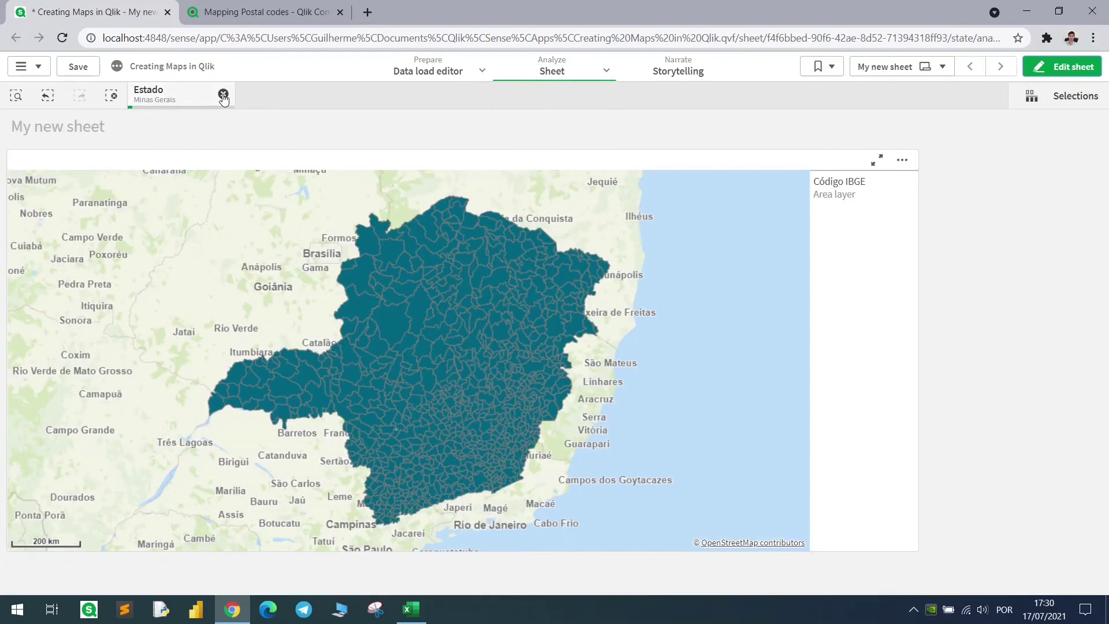
left_click(224, 95)
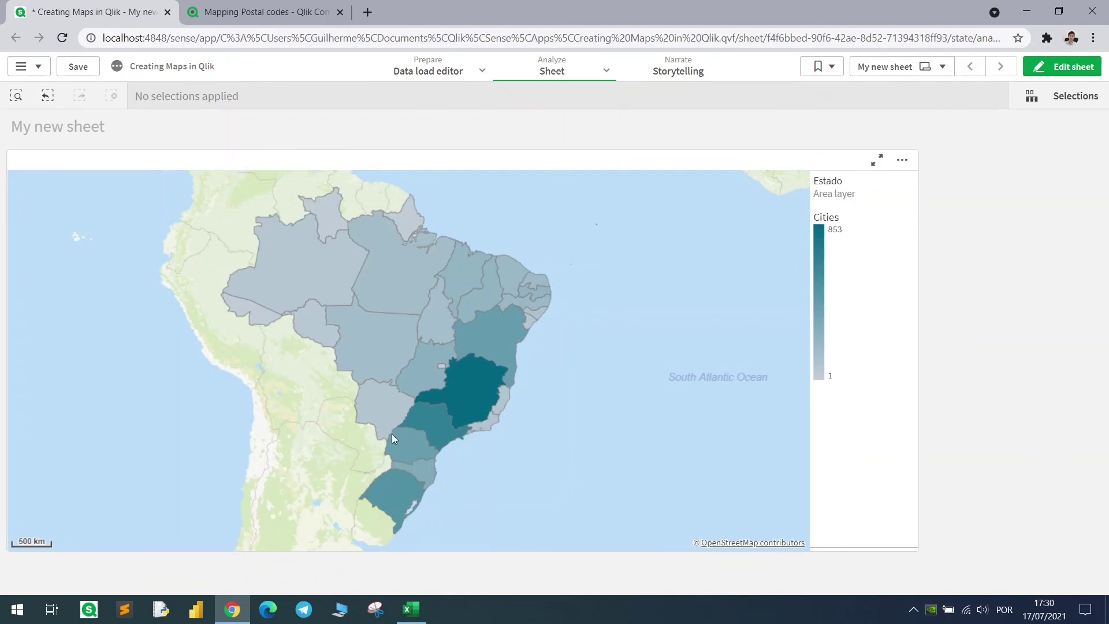
left_click(378, 362)
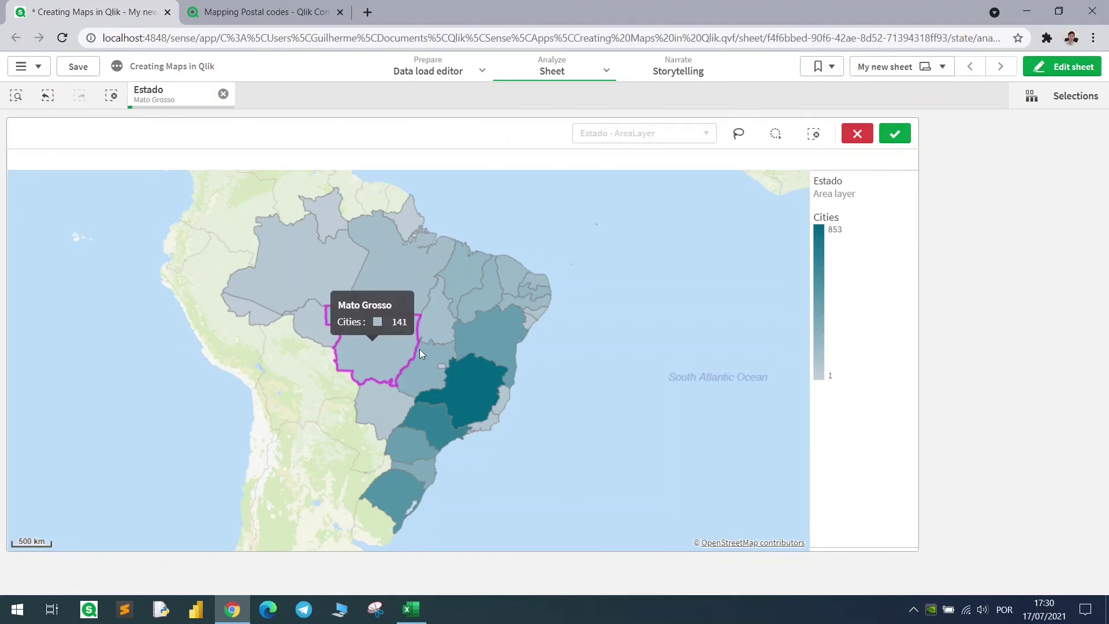
left_click(894, 134)
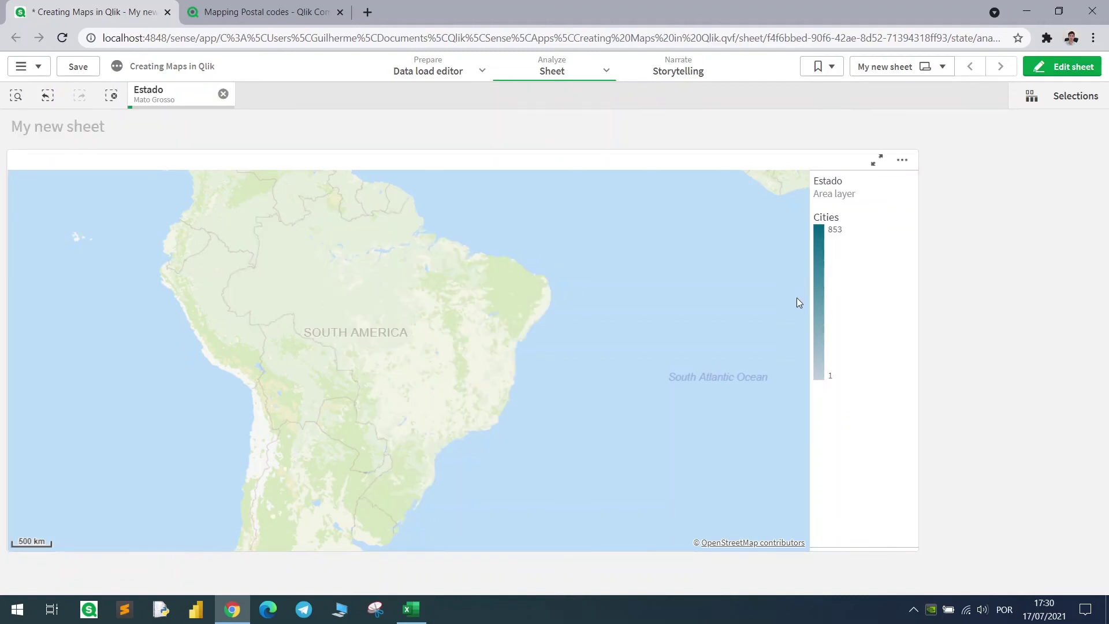